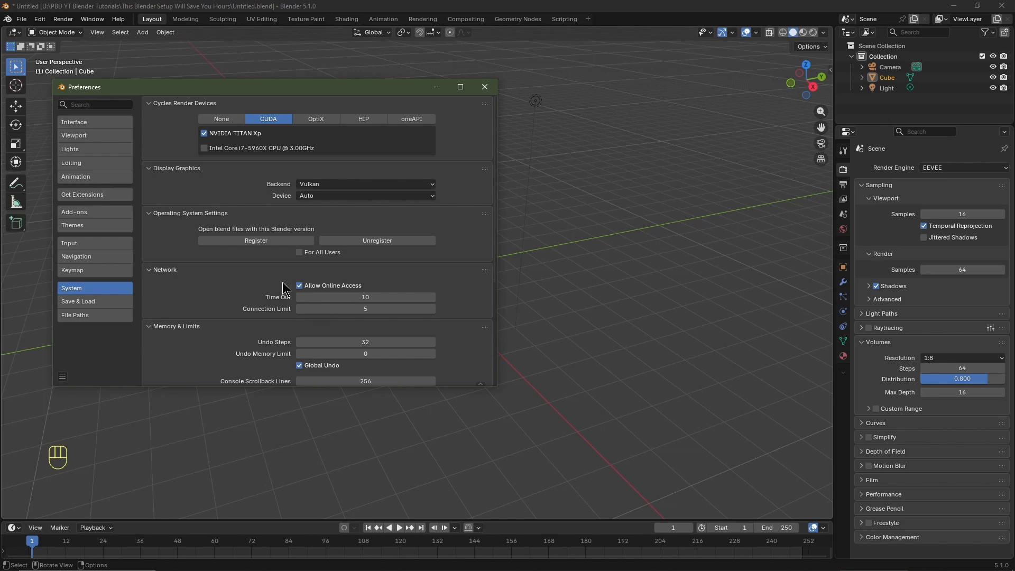
Save the preferences with online access allowed and close the preferences window.
left_click(299, 285)
left_click(299, 286)
left_click(64, 375)
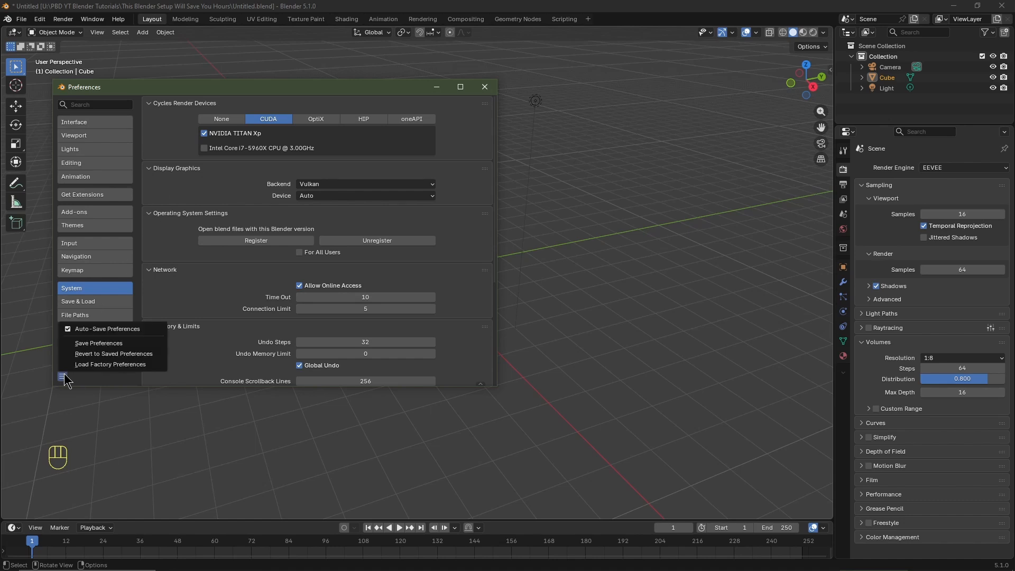
left_click(108, 343)
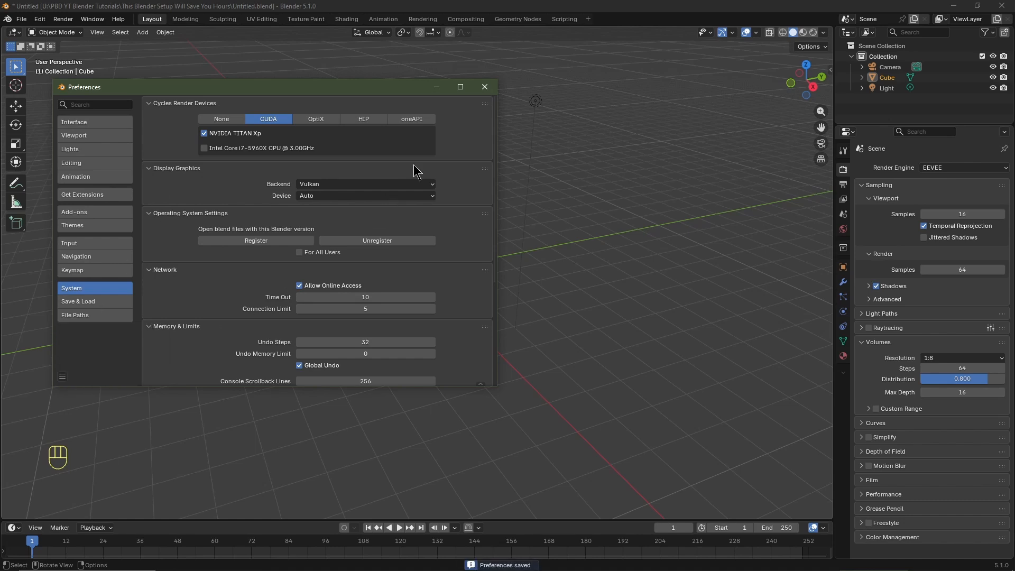
left_click(485, 88)
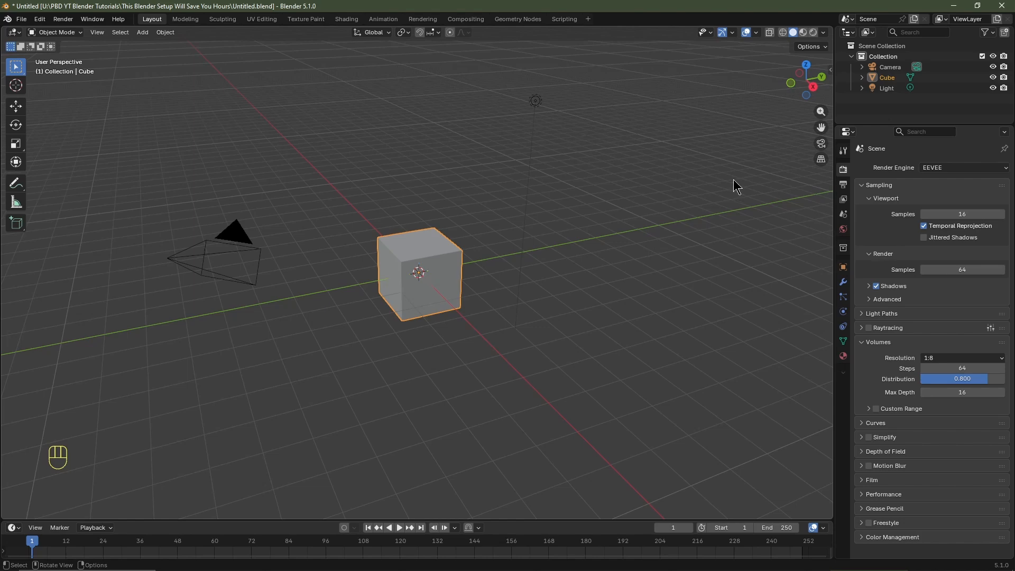
Enable raytracing and volume shadows in the EEVEE render settings.
left_click(843, 170)
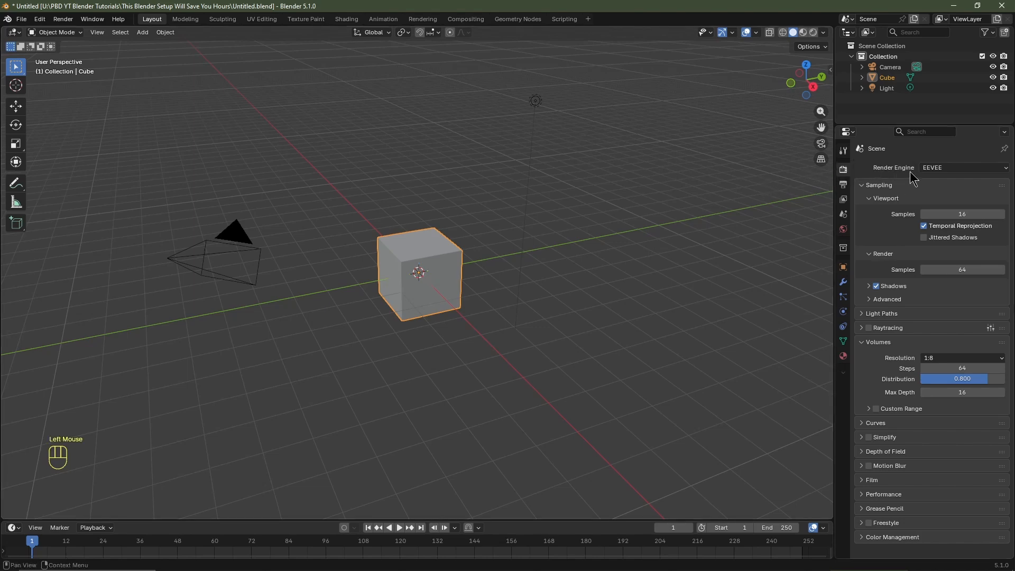
left_click(869, 328)
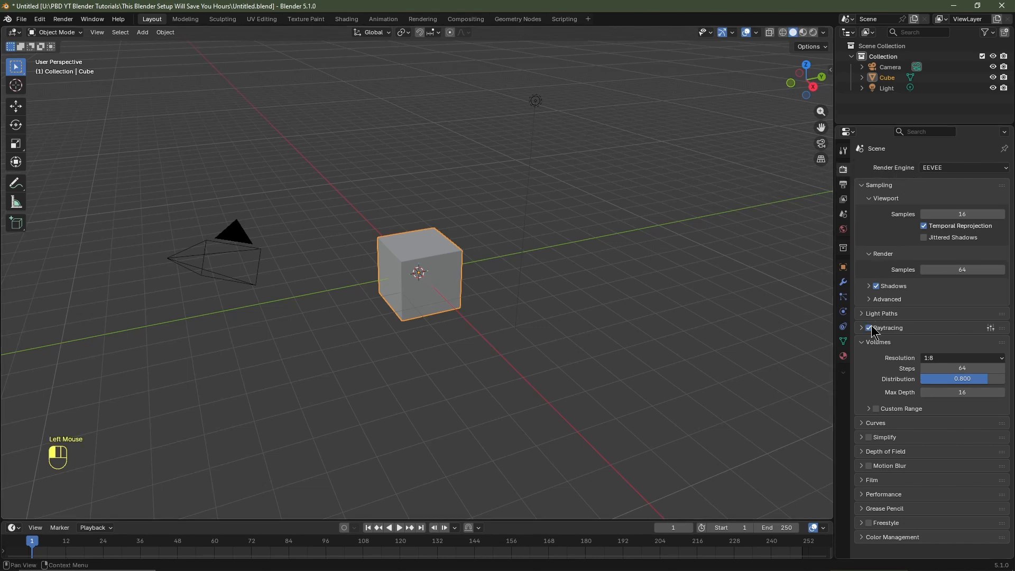
left_click(868, 286)
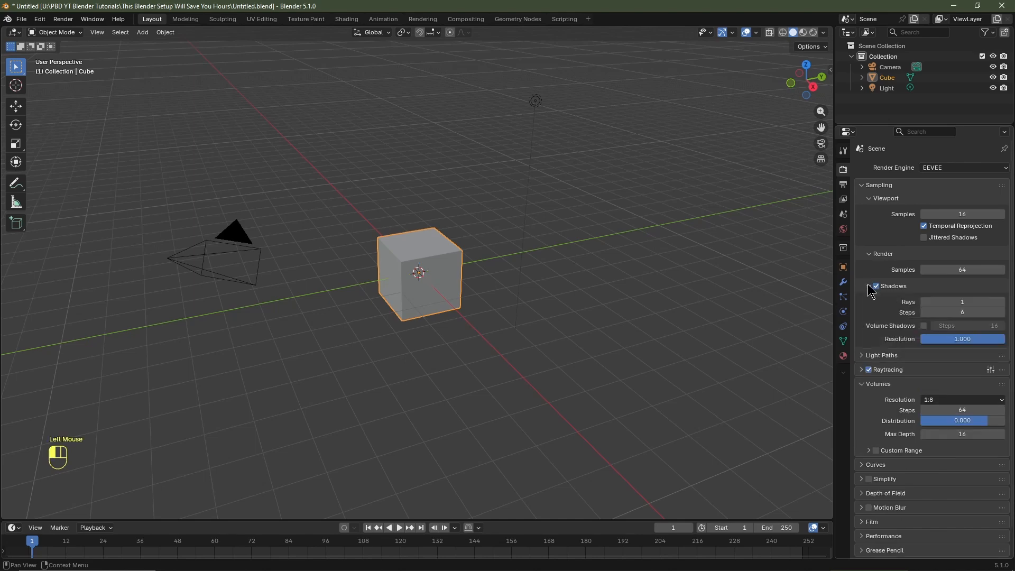
left_click(924, 326)
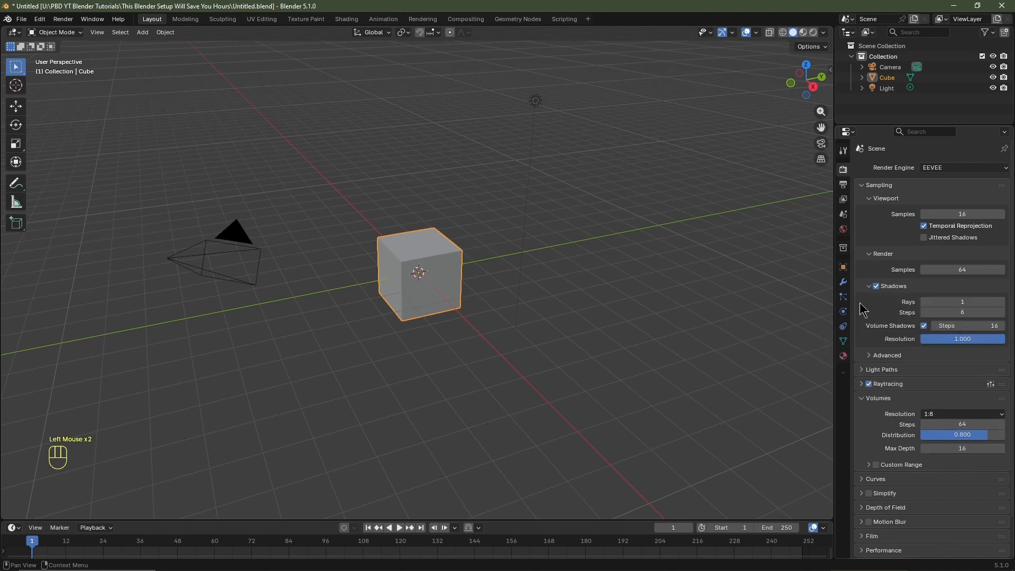
left_click(870, 286)
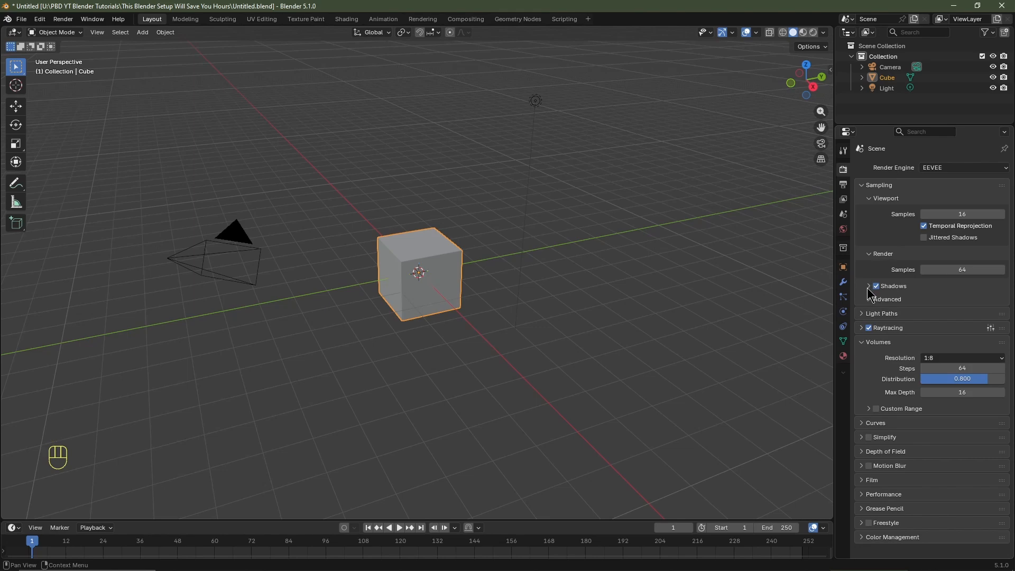
Switch the render engine to Cycles on GPU Compute and enable viewport denoising.
left_click(934, 169)
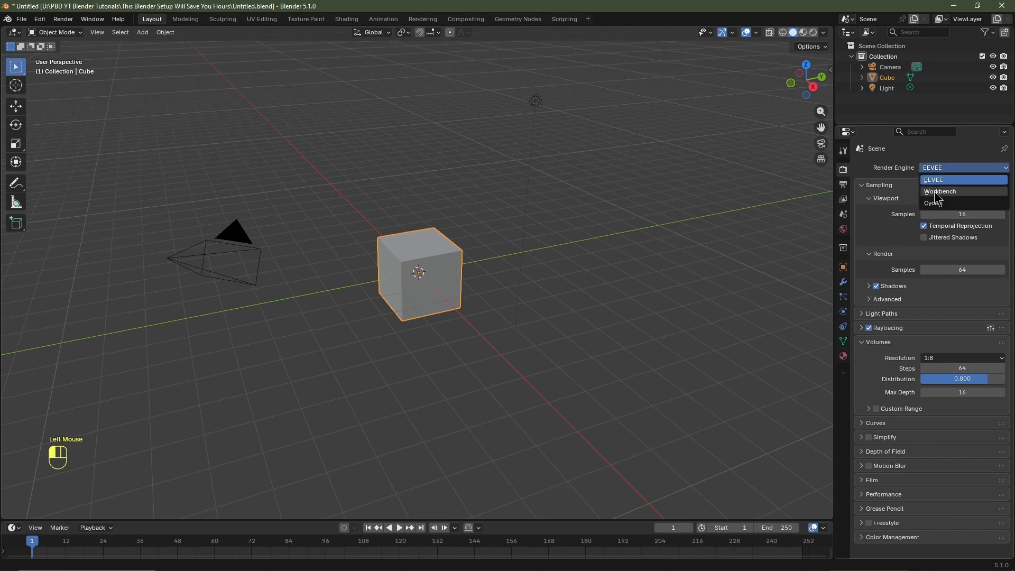
left_click(936, 205)
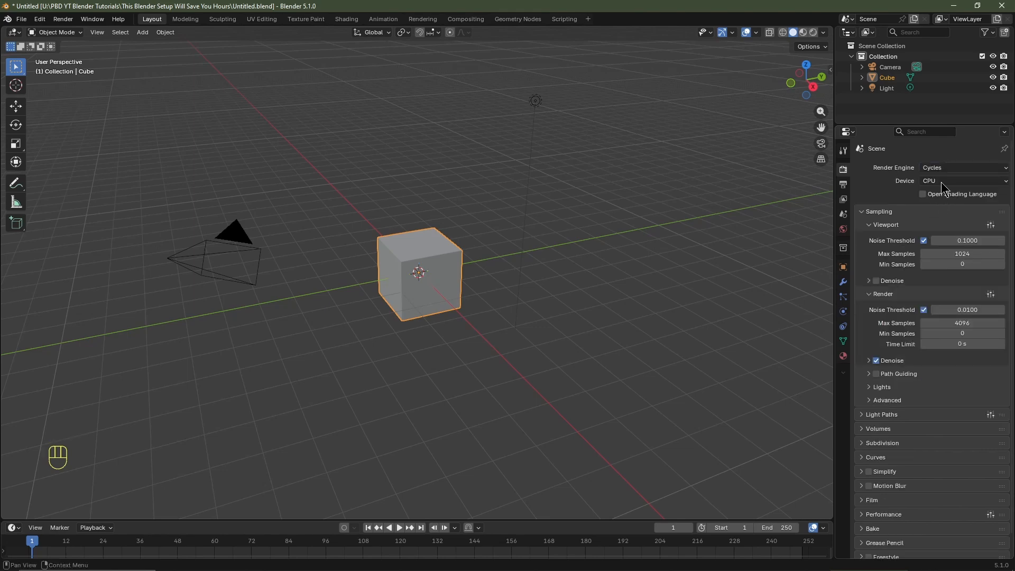
left_click(940, 179)
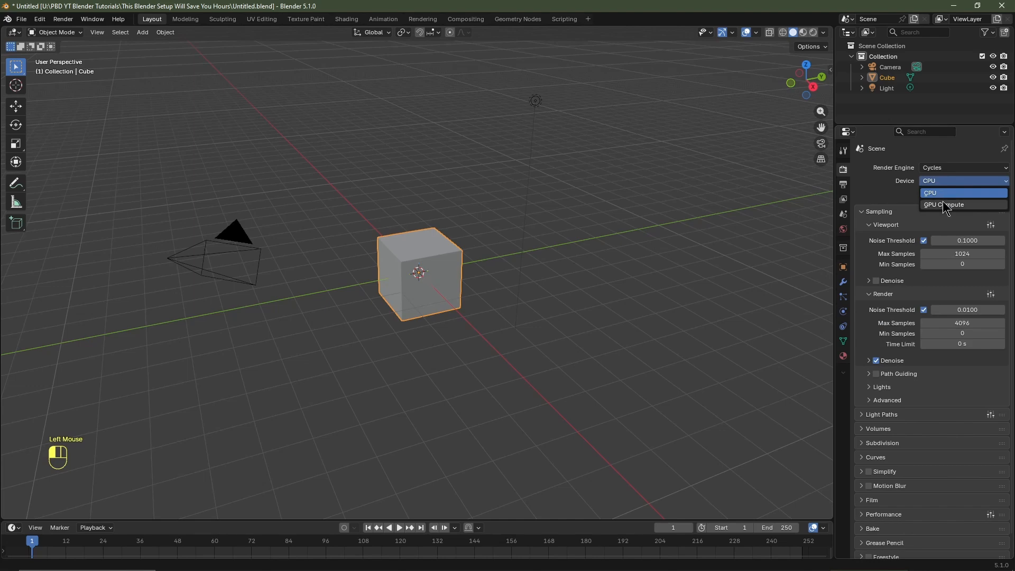
left_click(943, 203)
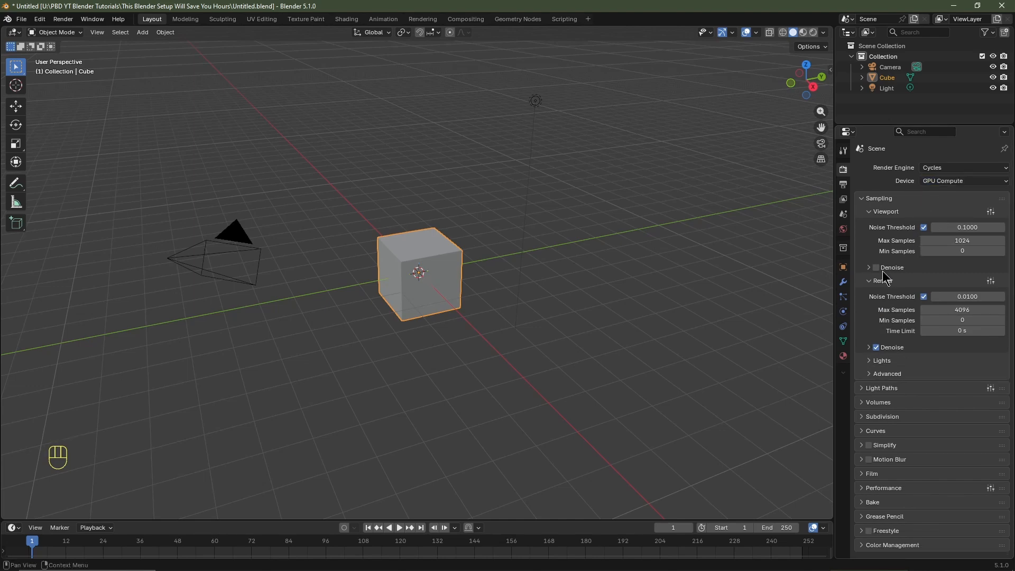
left_click(876, 268)
Set the final render's noise threshold to 0.025 and its maximum samples to 512.
left_click(962, 297)
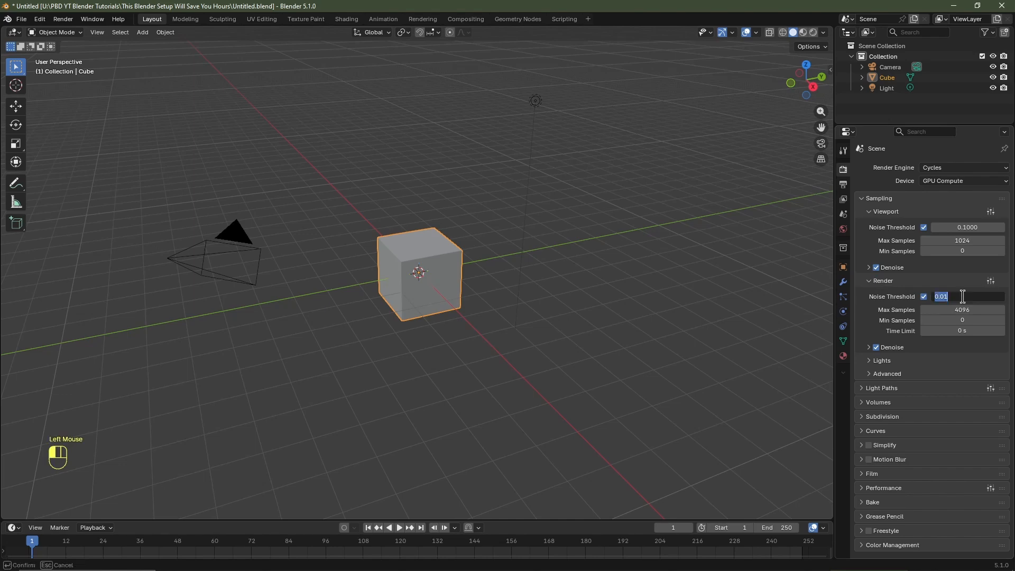
key("BackSpace")
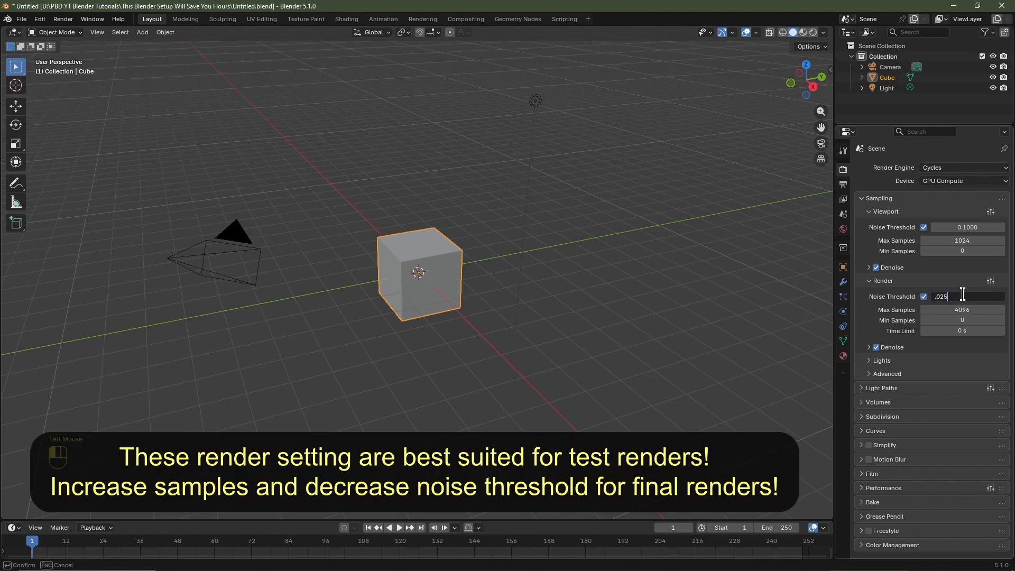
key("Return")
left_click(967, 311)
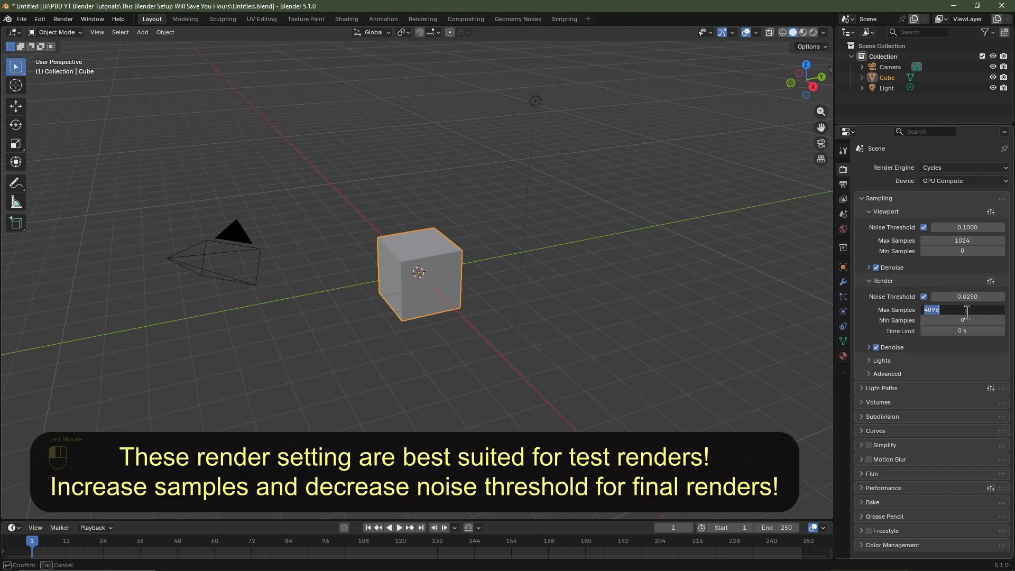
type("512")
key("Return")
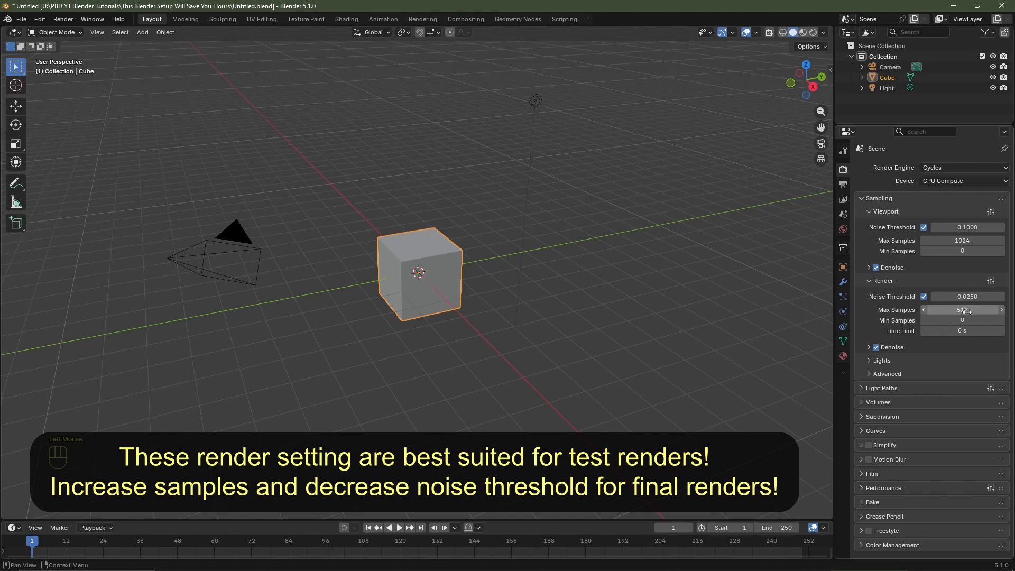
Disable reflective and refractive caustics in the Cycles light path settings.
left_click(875, 388)
scroll(875, 391, "down", 3)
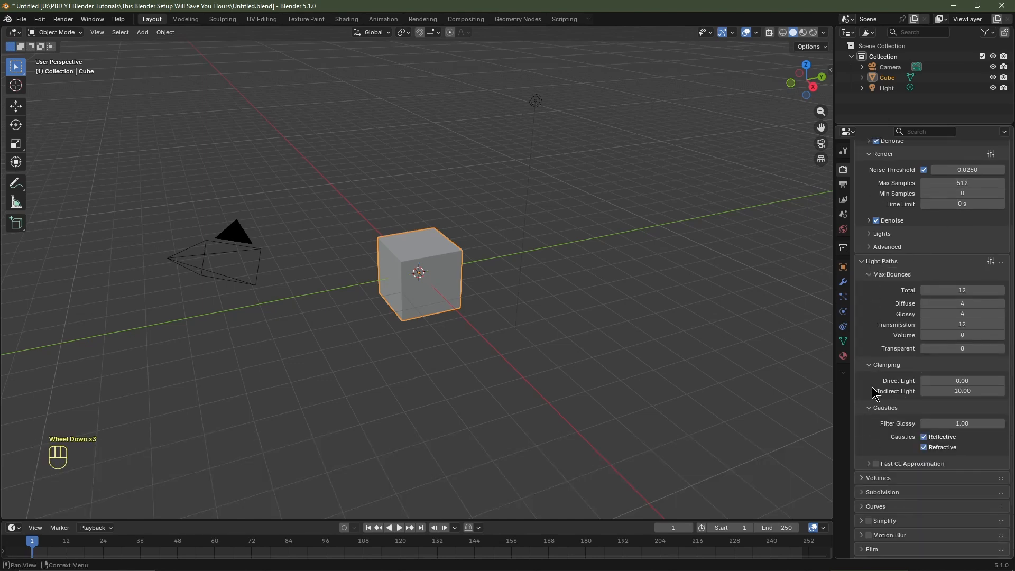
left_click(924, 437)
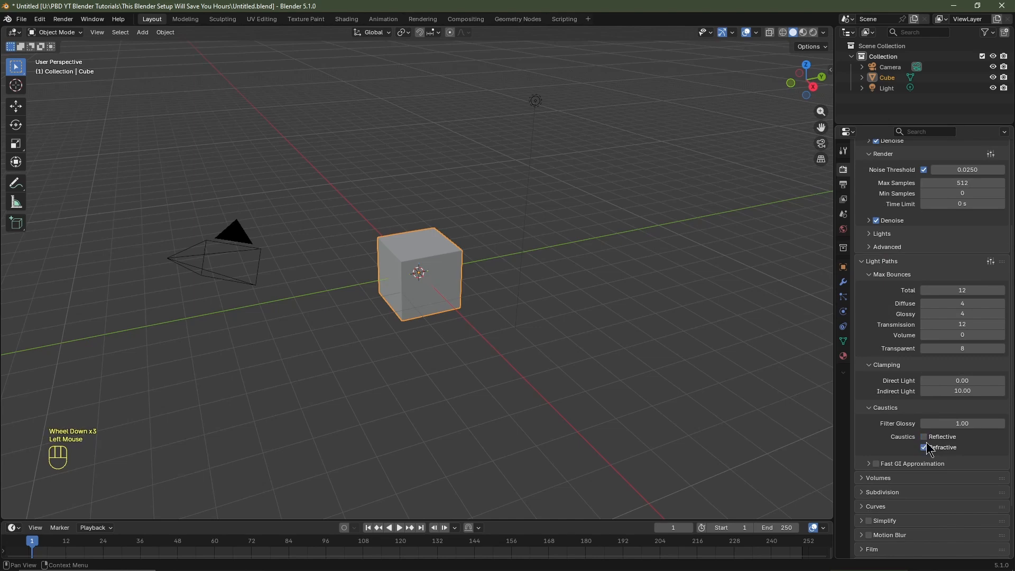
left_click(925, 447)
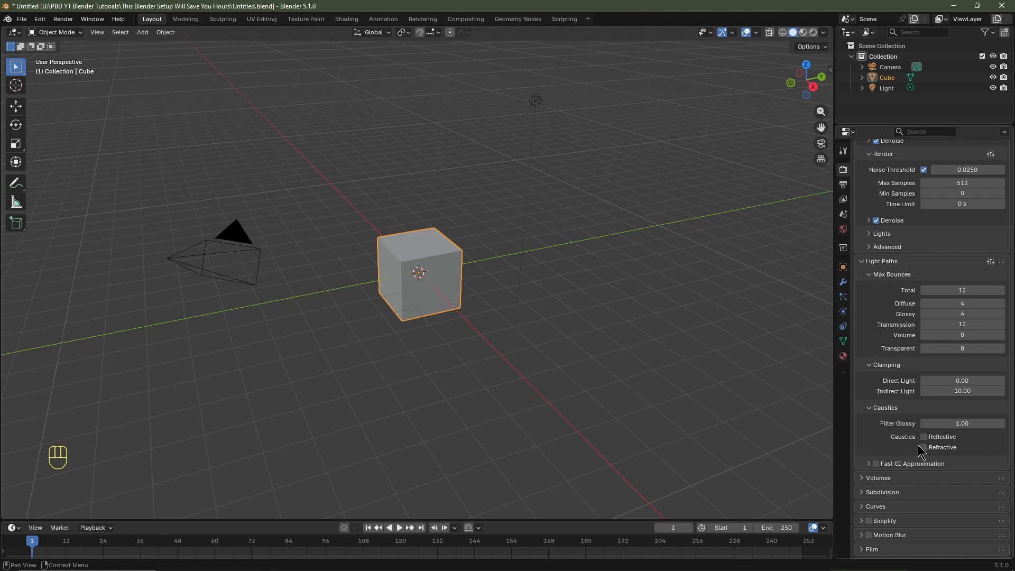
Set the color management view transform to ACES 2.0 and the gamma to 1.5.
scroll(918, 450, "down", 3)
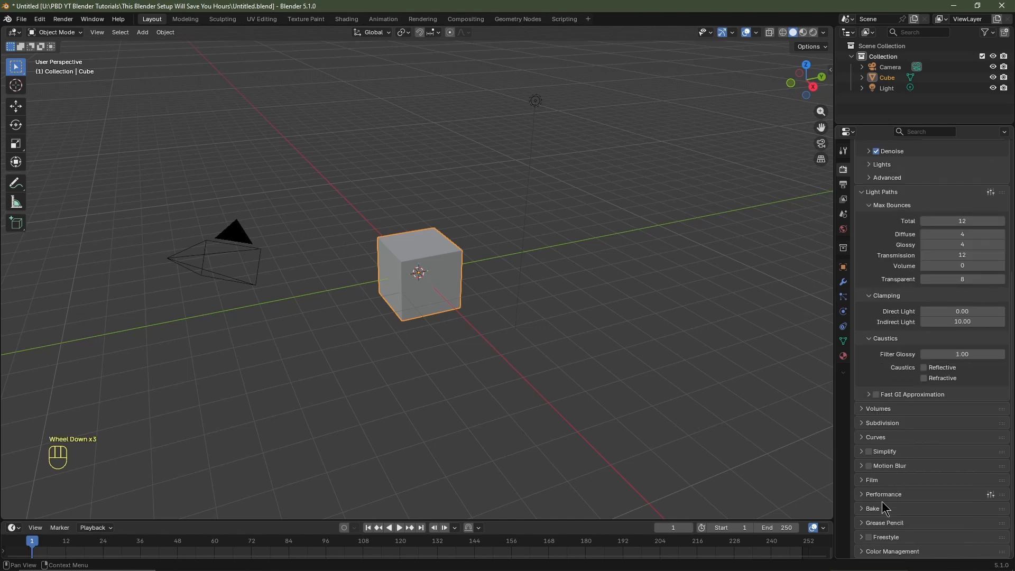
left_click(870, 551)
scroll(872, 554, "down", 3)
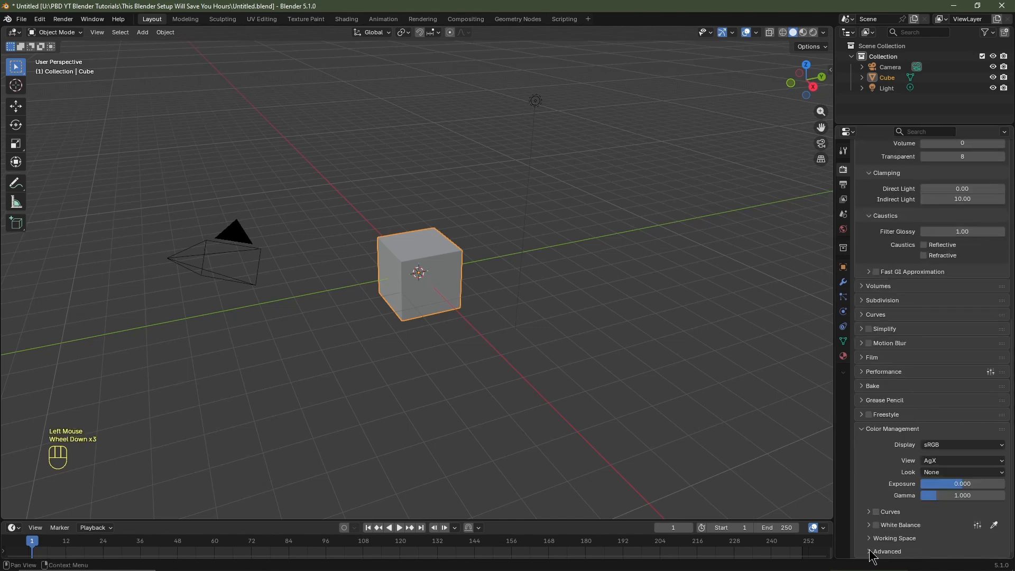
left_click(938, 461)
left_click(945, 378)
left_click(942, 495)
type("1.5")
key("Return")
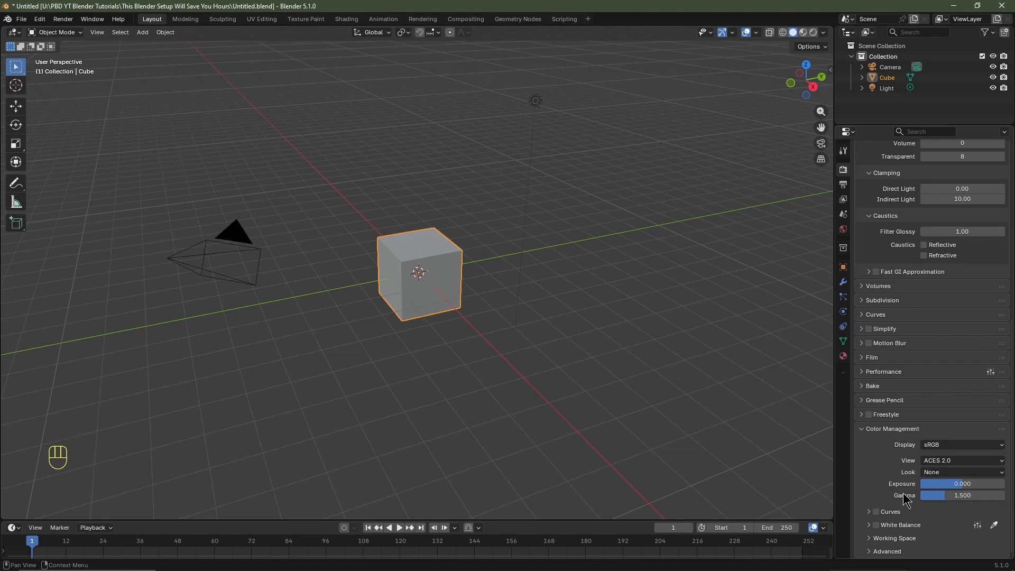
Set the output frame rate to 30 fps and the output folder to B:\Blender Cashe\.
left_click(843, 184)
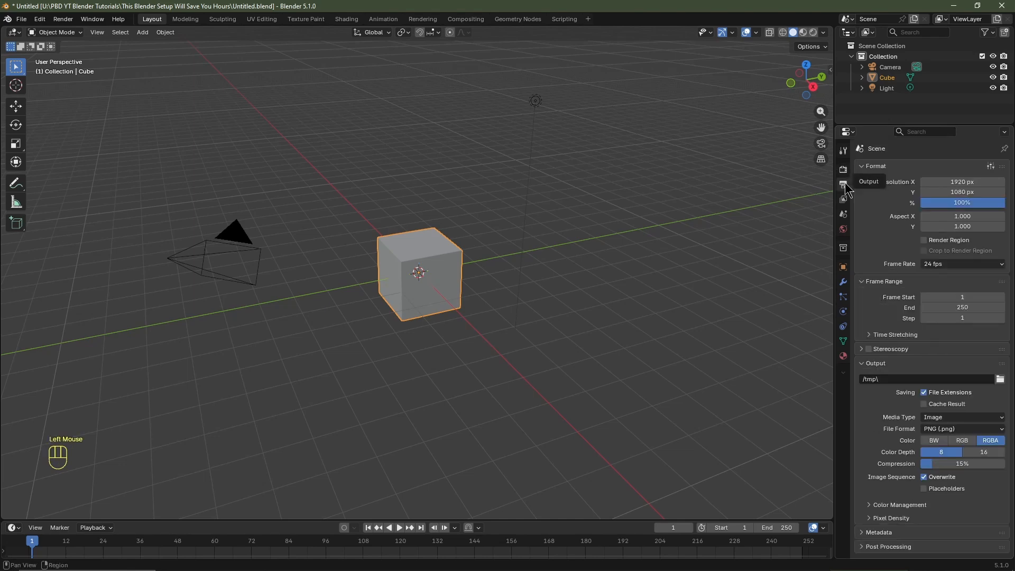
left_click(949, 264)
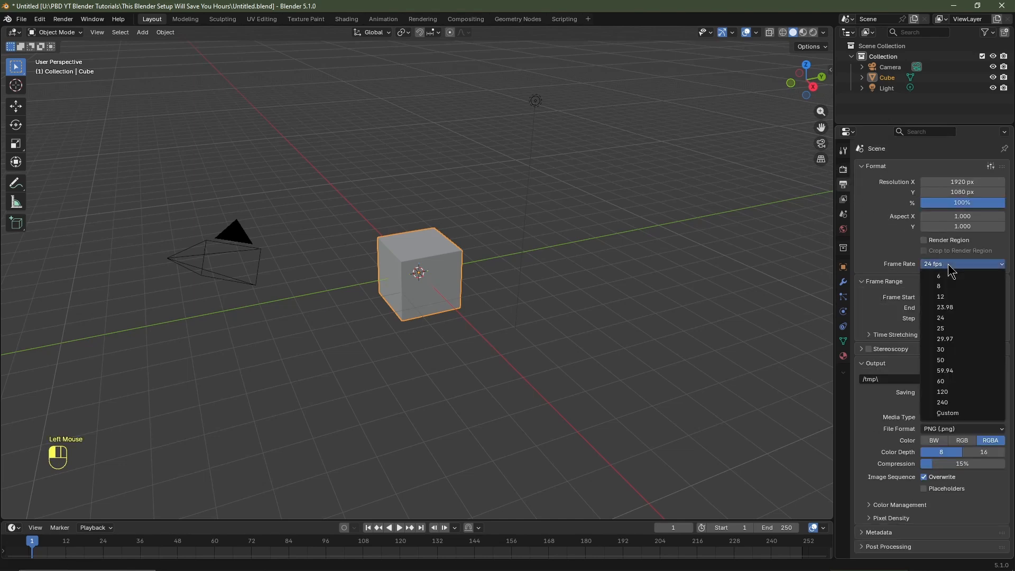
left_click(946, 348)
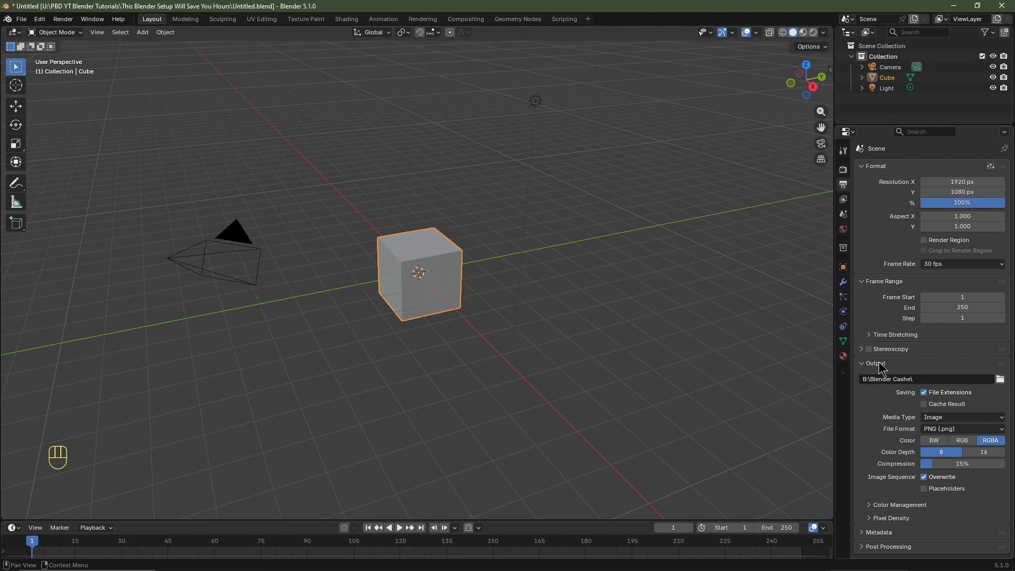
left_click(1000, 379)
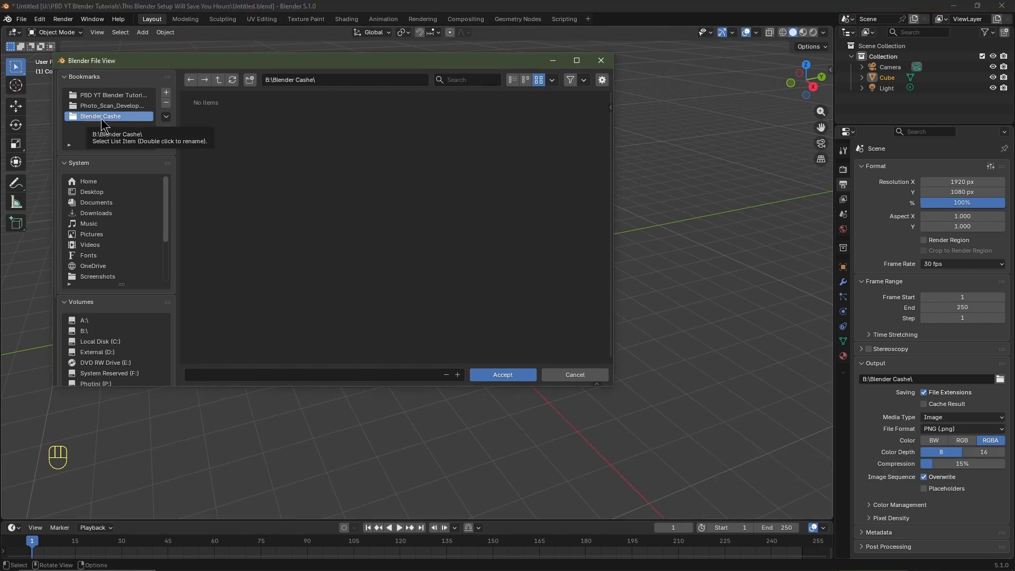
left_click(511, 378)
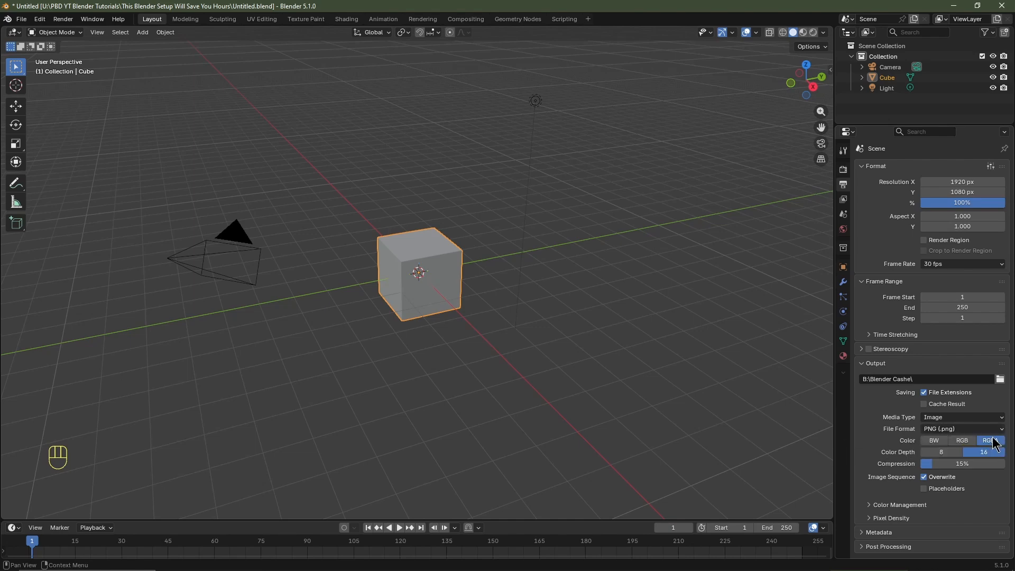
Set the output file format to OpenEXR with the DWAA (lossy) codec.
left_click(973, 428)
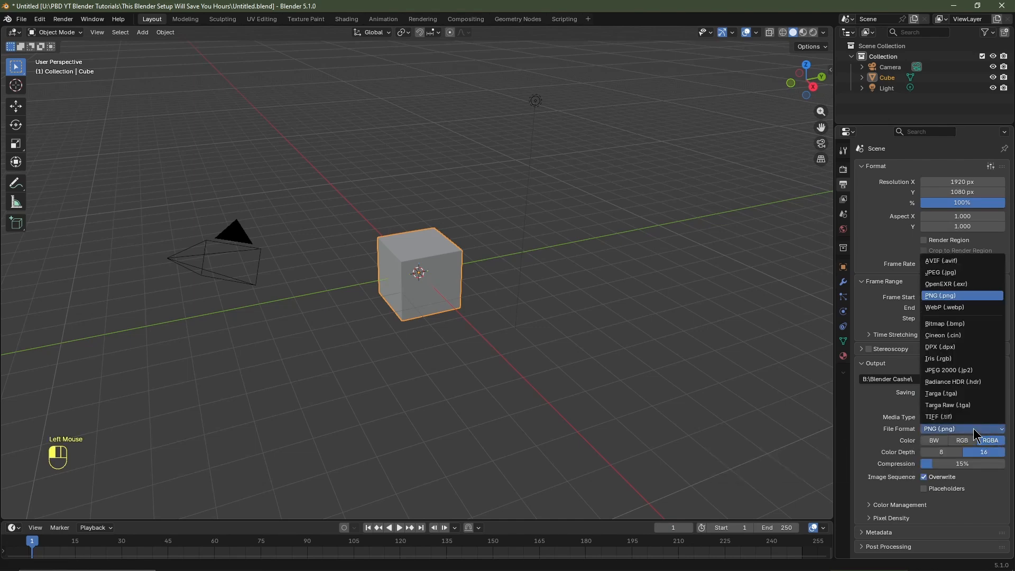
left_click(959, 287)
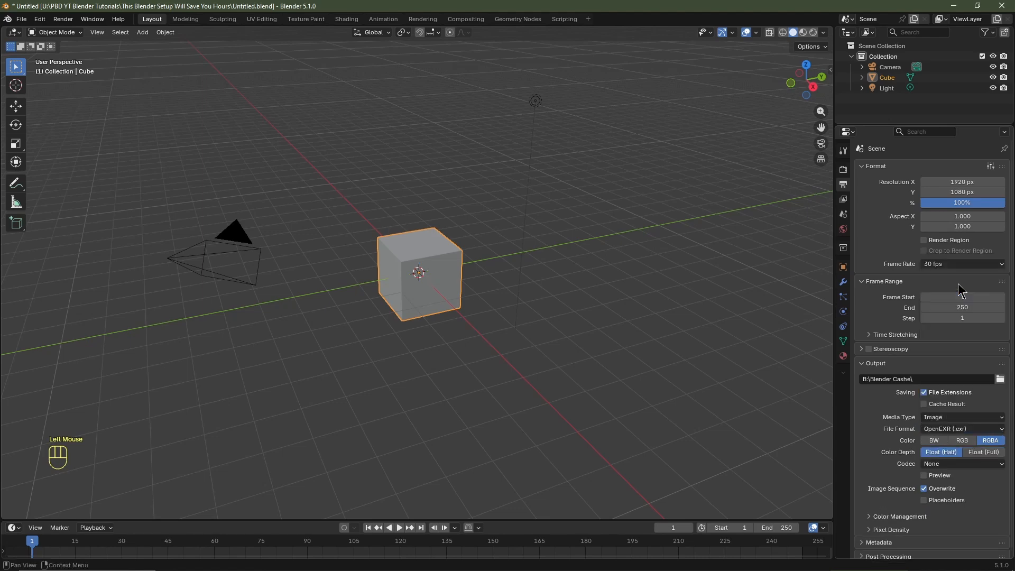
left_click(953, 462)
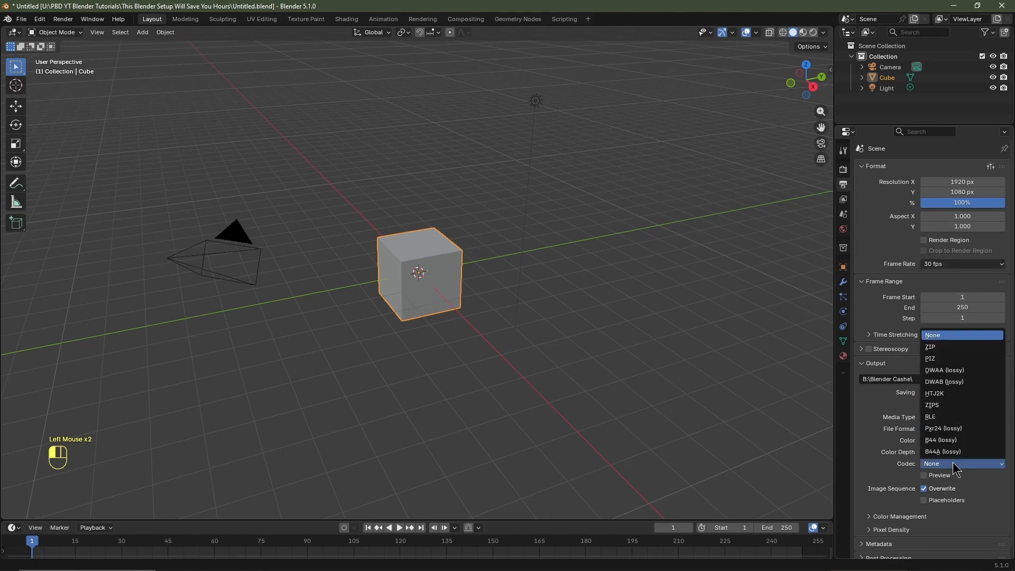
left_click(952, 370)
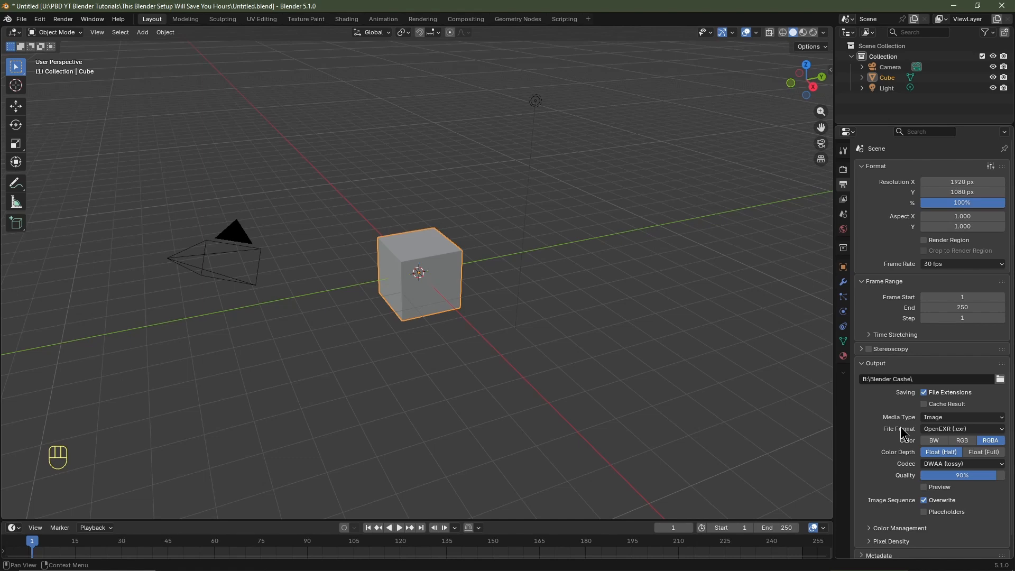
Enable the Node Wrangler add-on in the preferences and show the System preferences.
left_click(844, 170)
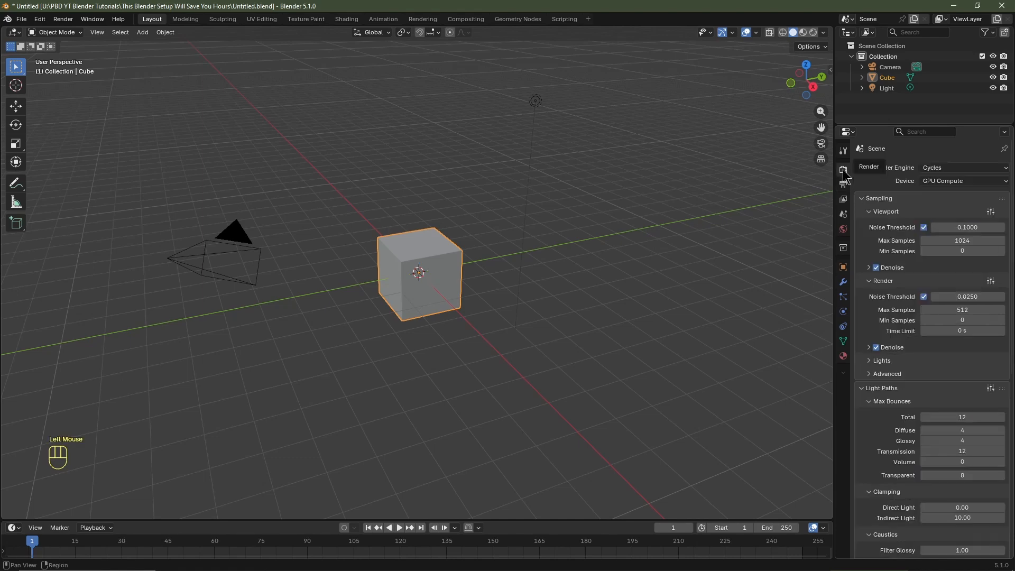
left_click(40, 19)
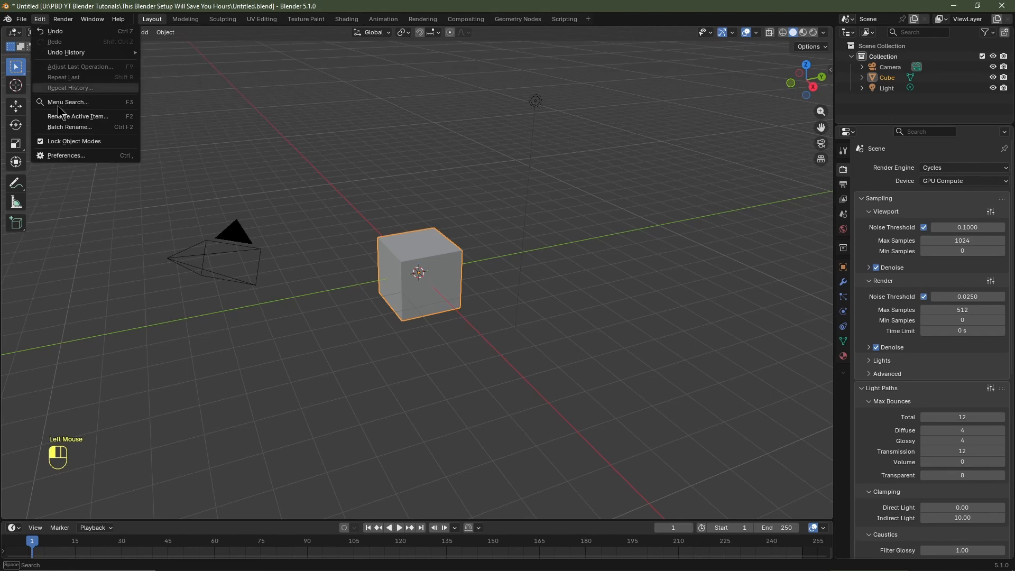
left_click(66, 156)
left_click(88, 214)
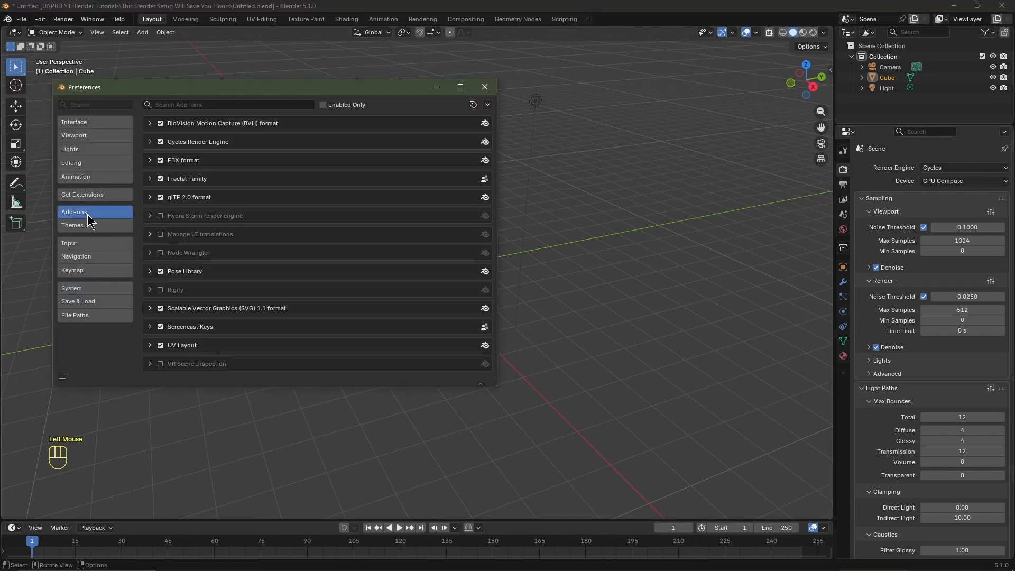
left_click(161, 252)
left_click(108, 286)
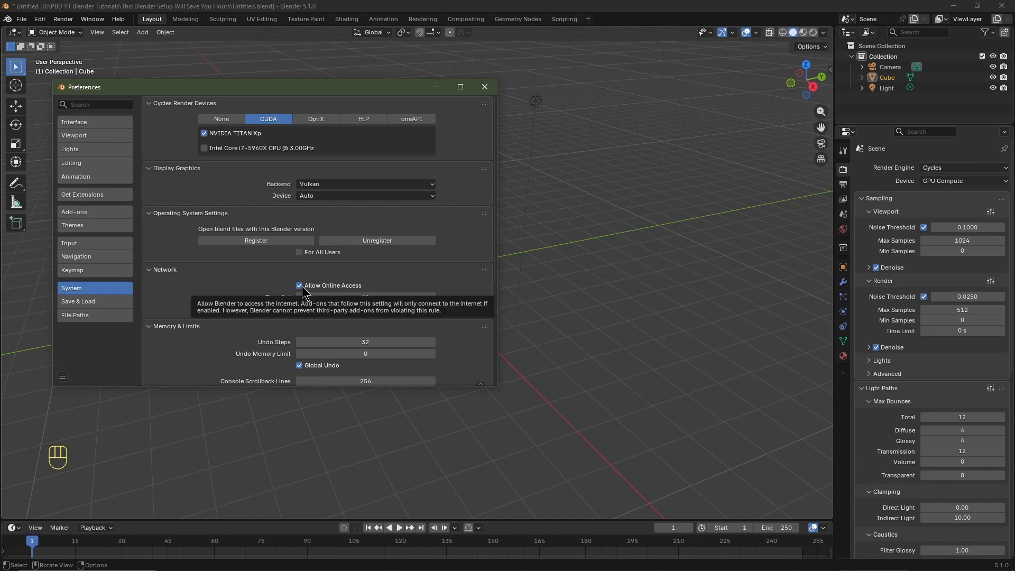
Find and install the Extra Curve Objects extension, and show the add-ons list.
left_click(102, 195)
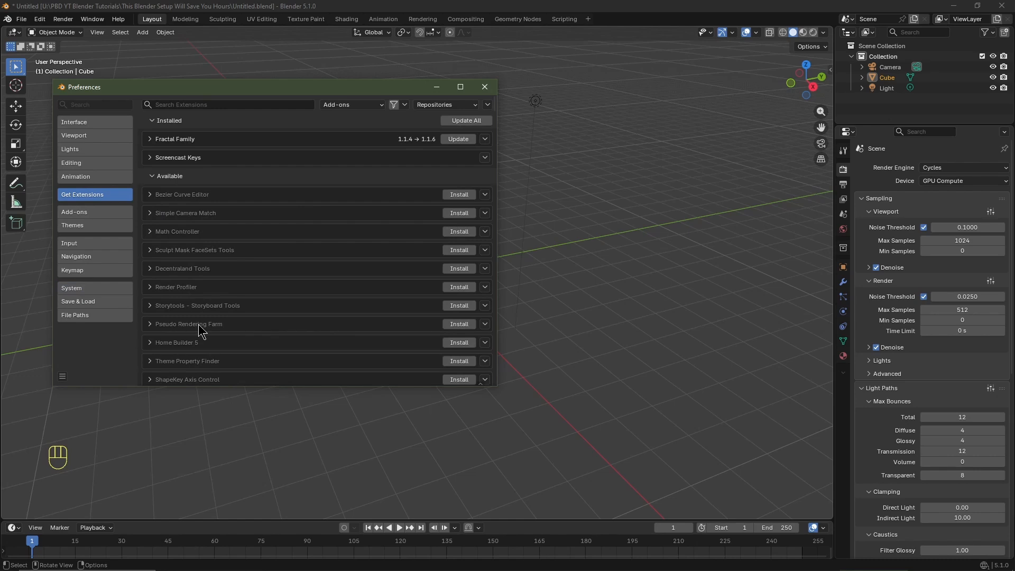
left_click(215, 105)
type("Extra Curve")
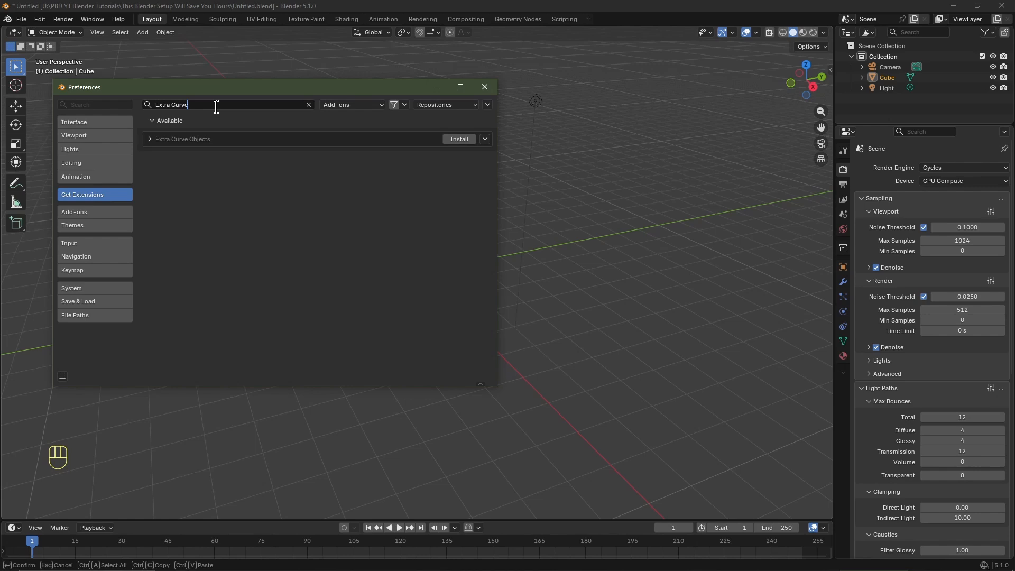
left_click(465, 139)
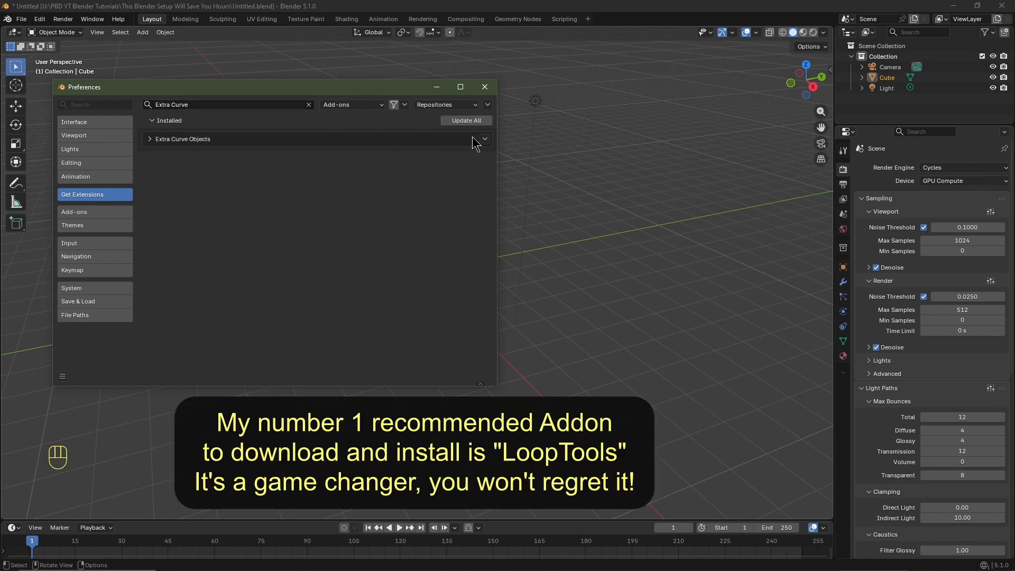
left_click(75, 213)
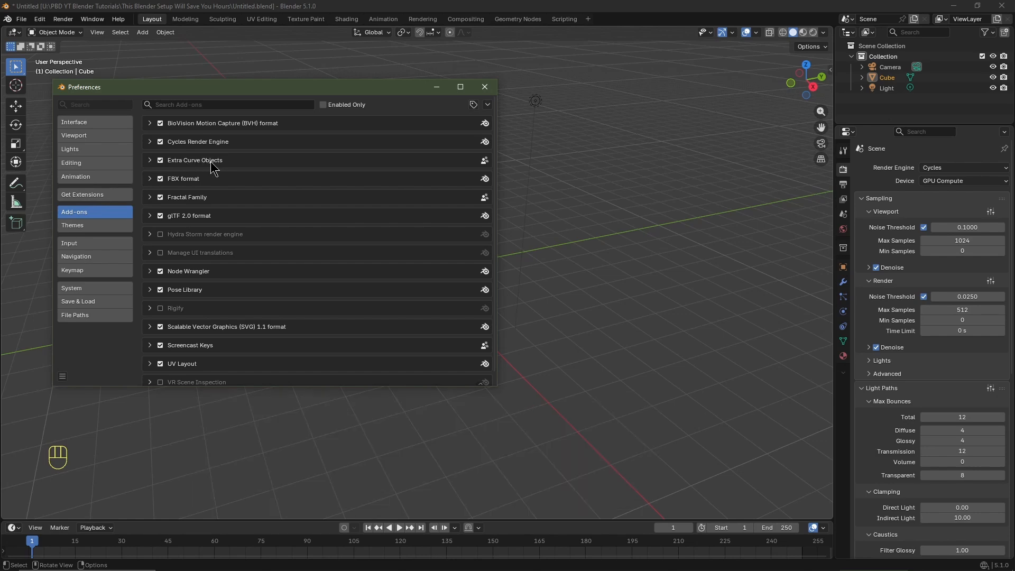
left_click(215, 105)
type("Like And Subscribe")
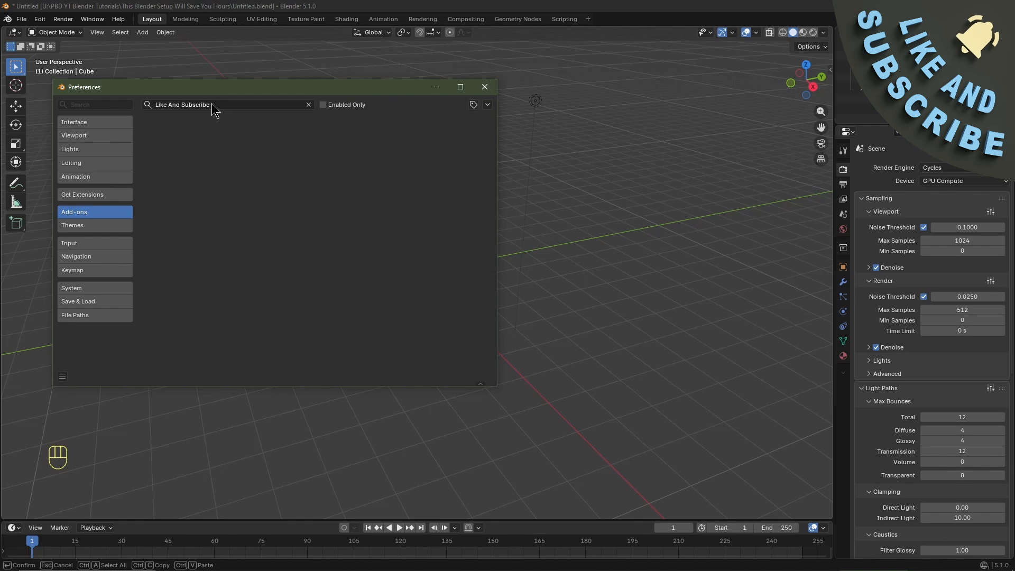
left_click(309, 104)
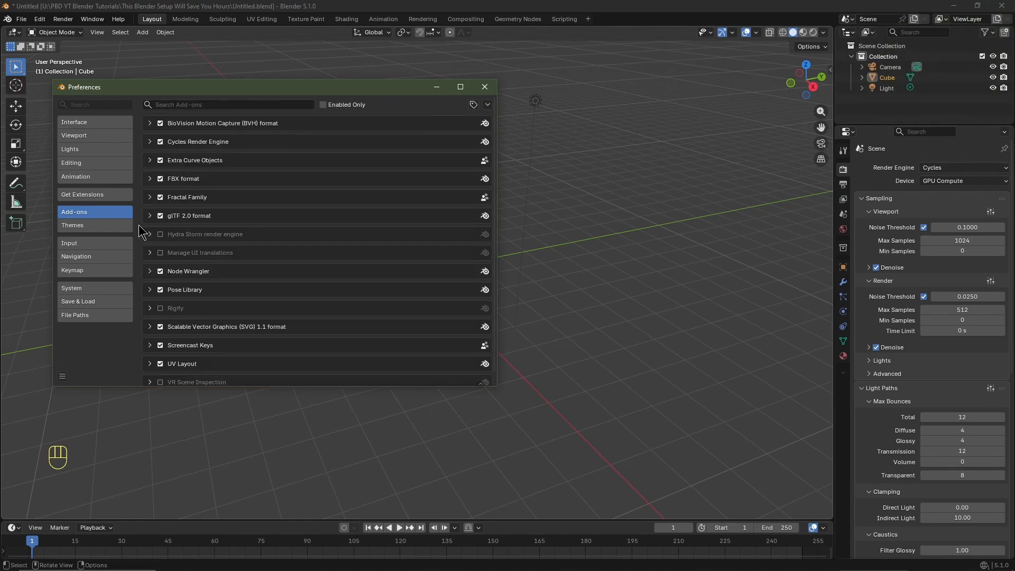
Set the Temporary Files and Render Cache paths in the preferences to the bookmarked folder B:\Blender Cashe\.
left_click(97, 319)
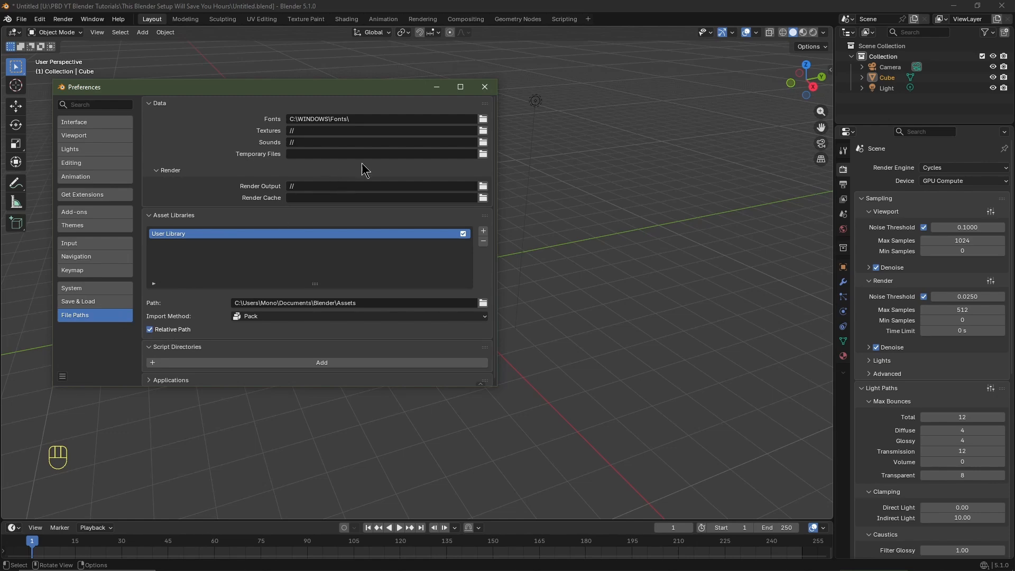
left_click(483, 154)
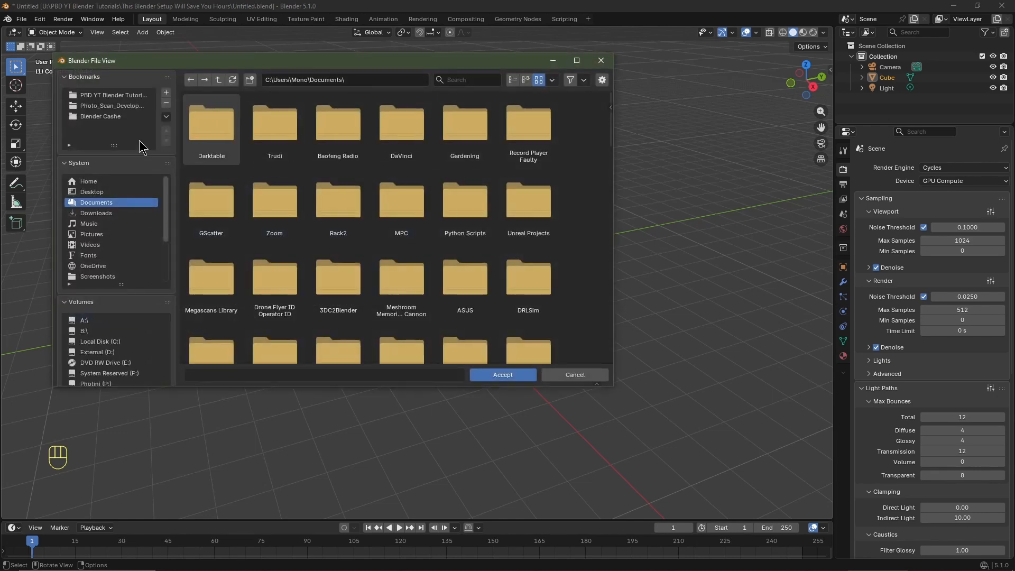
left_click(117, 116)
left_click(521, 374)
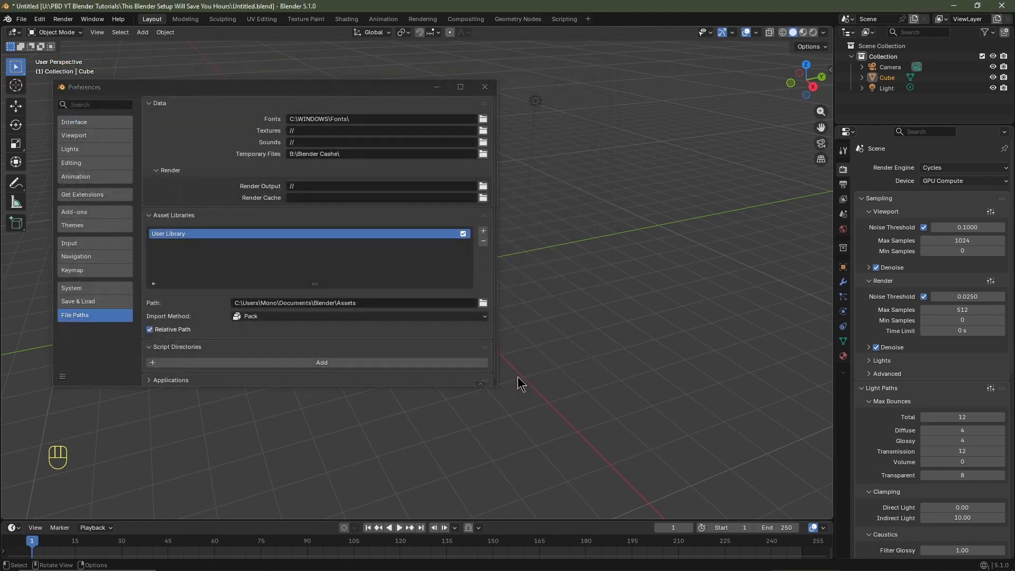
left_click(482, 199)
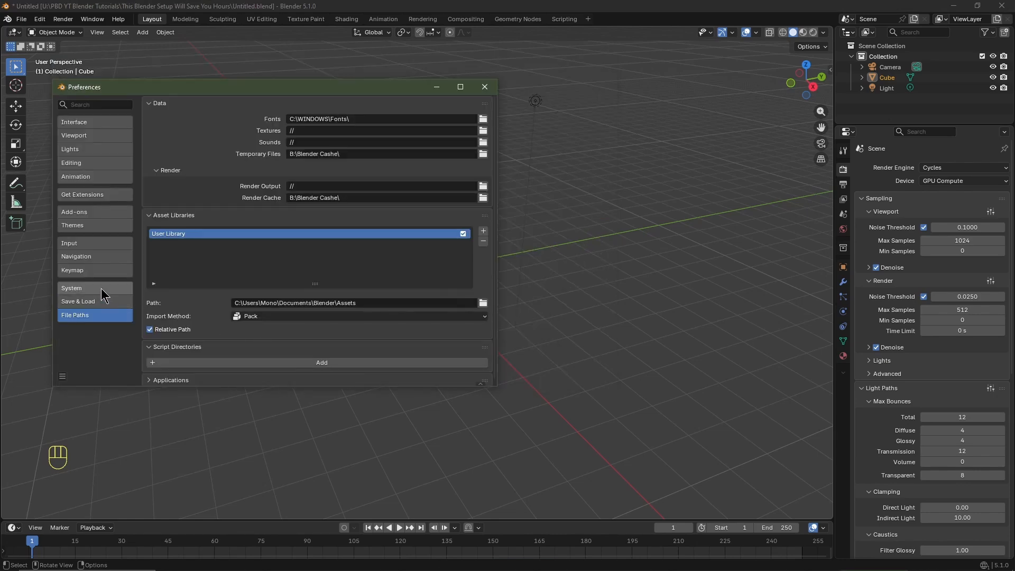
Save the preferences from the System section and close the Preferences window.
left_click(100, 287)
left_click(62, 376)
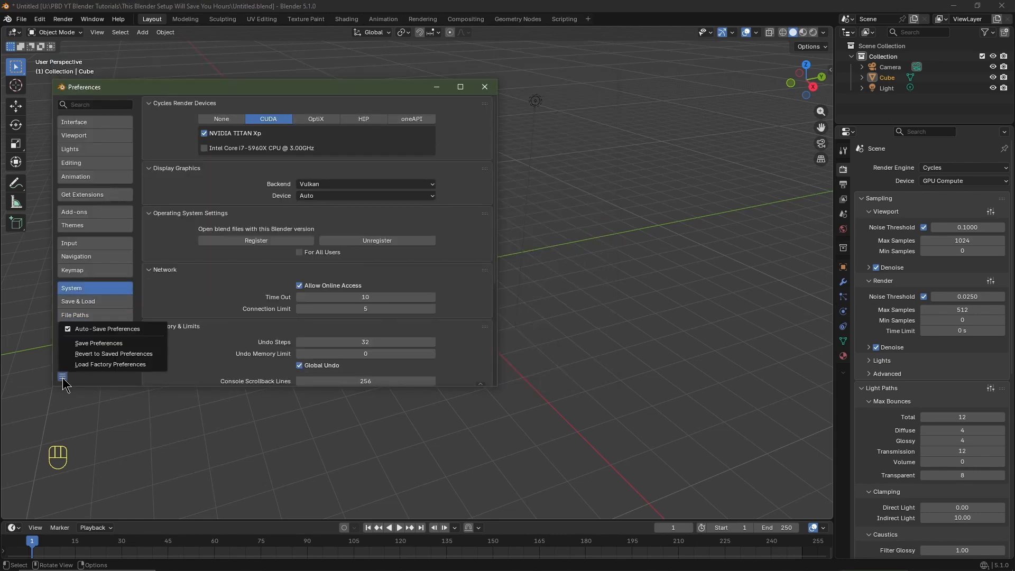
left_click(85, 344)
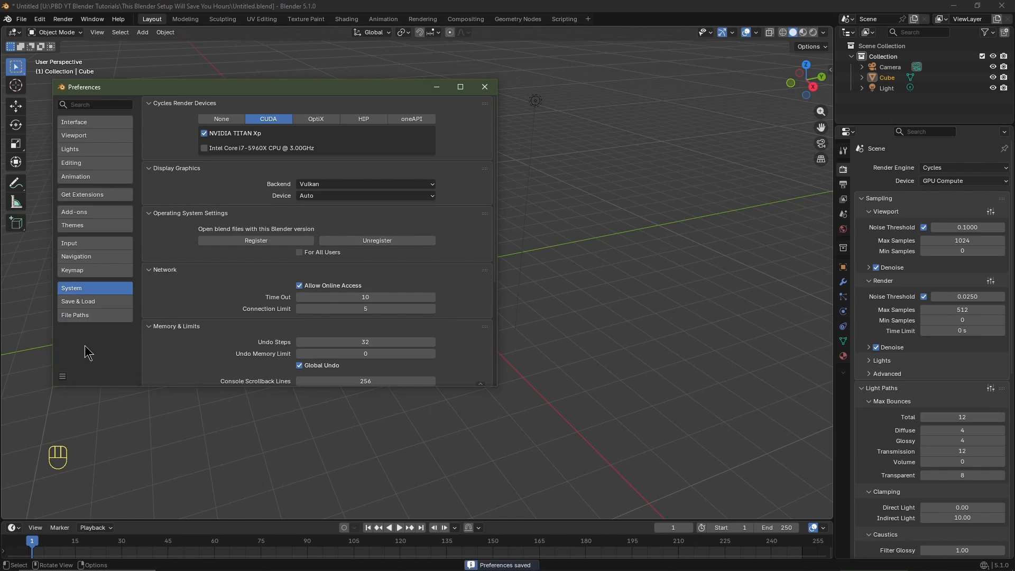
left_click(485, 86)
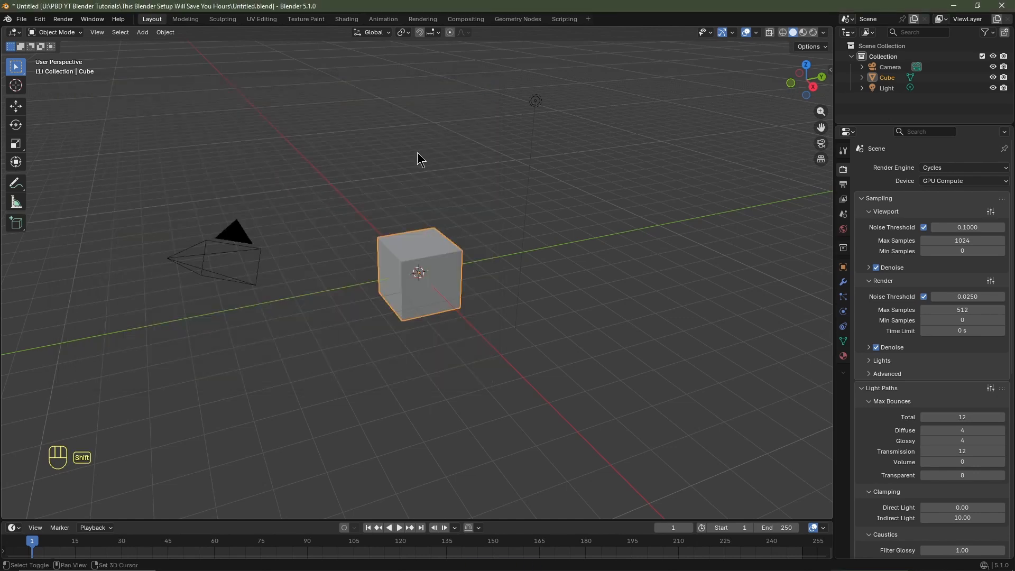
Examine the Simple and Knots curve types available for adding, without adding any.
key("shift+a")
mouse_move(408, 178)
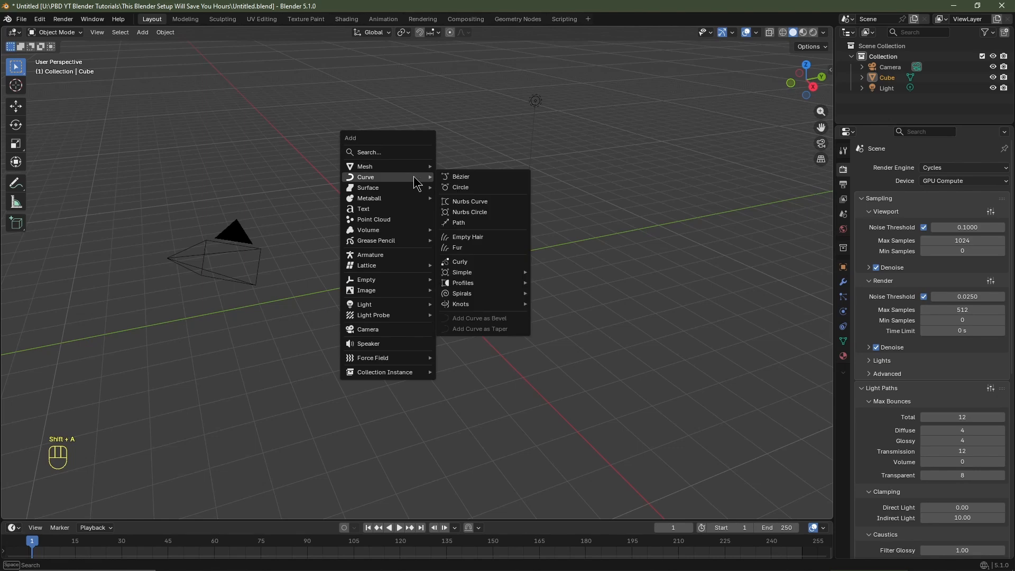
mouse_move(483, 274)
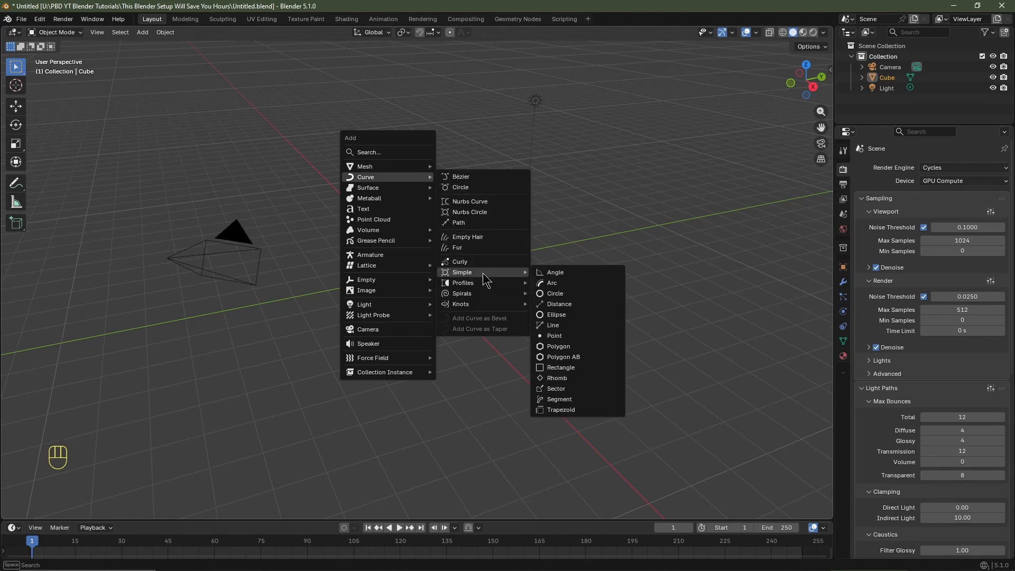
mouse_move(483, 304)
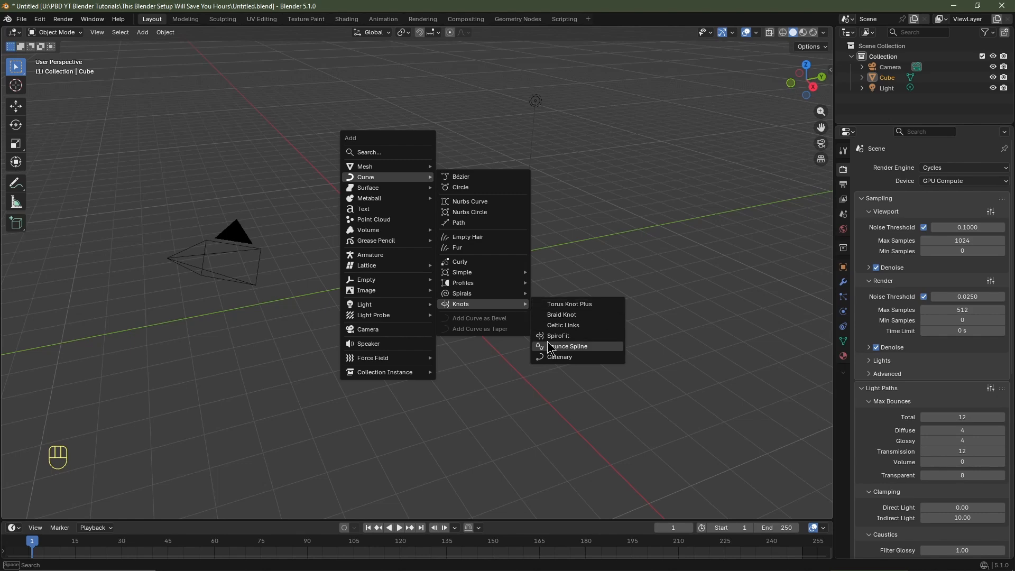
left_click(581, 214)
Add a Bounce Spline knot curve based on the default cube.
left_click(427, 265)
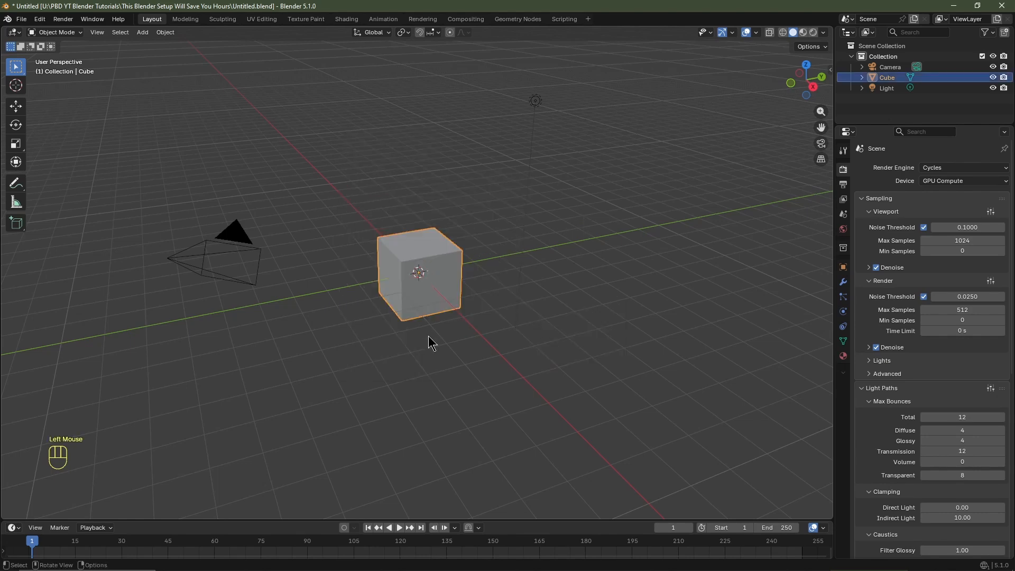
scroll(430, 338, "up", 5)
key("shift+a")
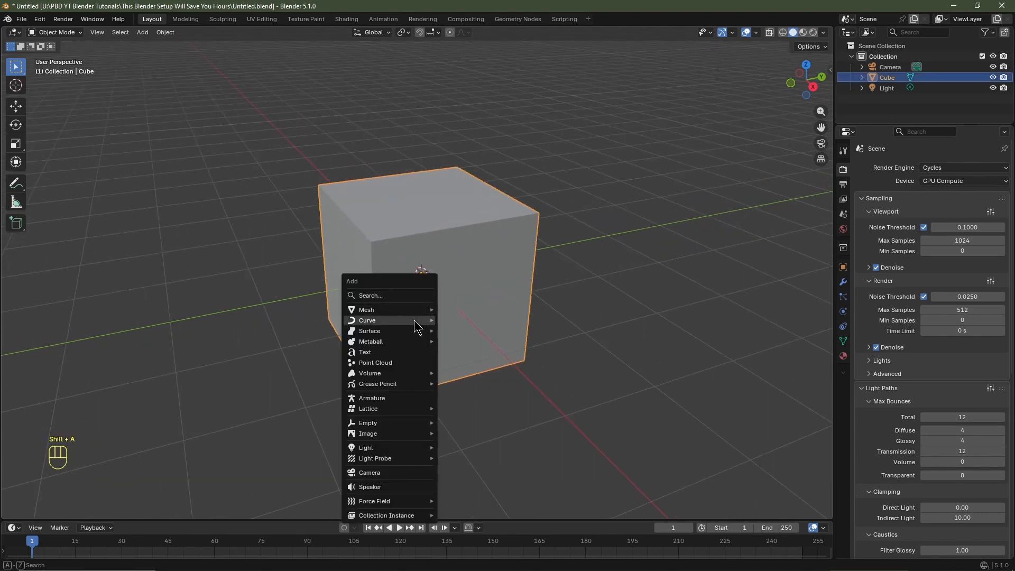
mouse_move(422, 320)
mouse_move(467, 448)
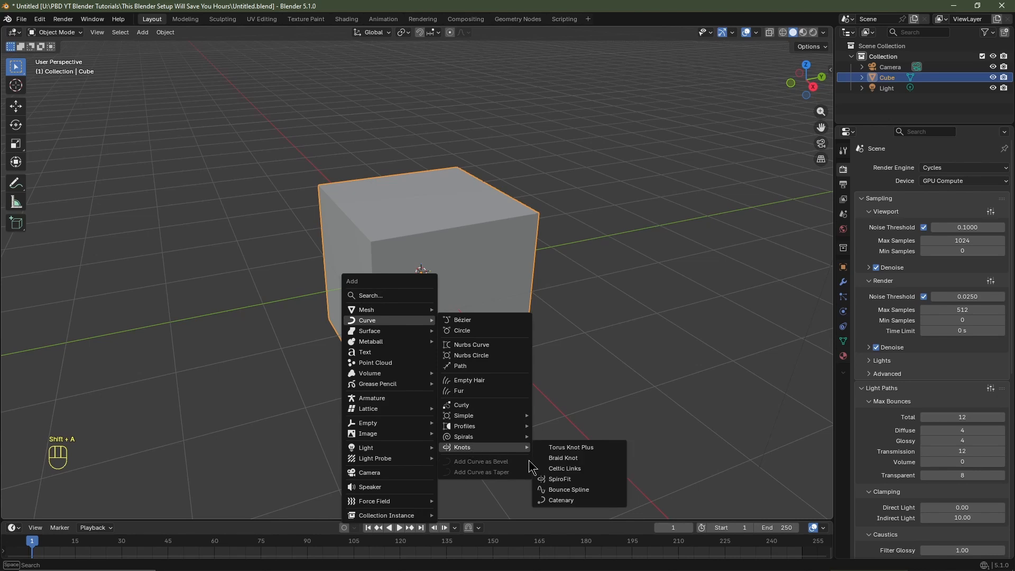
left_click(569, 495)
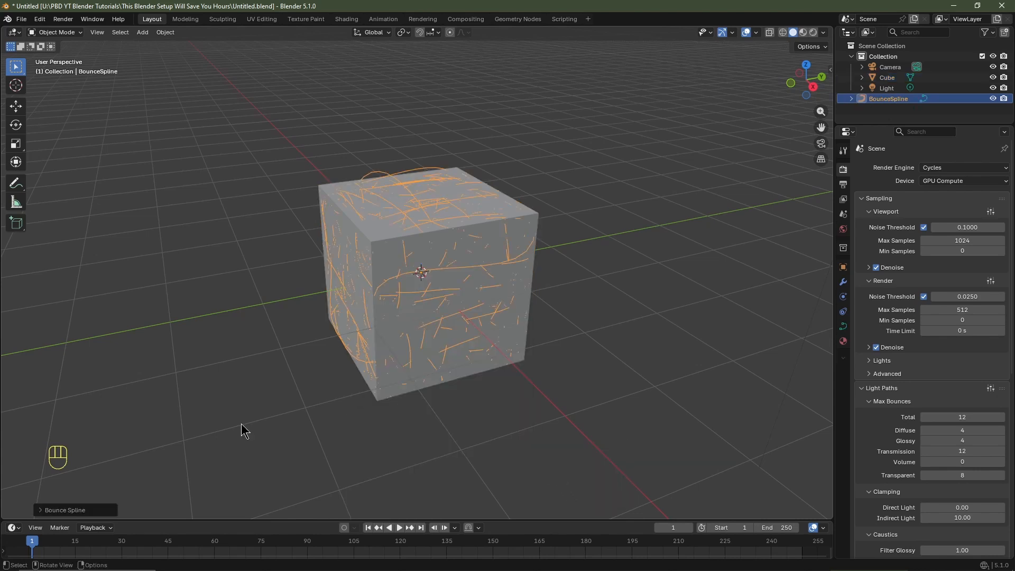
Show the viewport in wireframe and set the bounce spline's Bounces to 100.
left_click(38, 510)
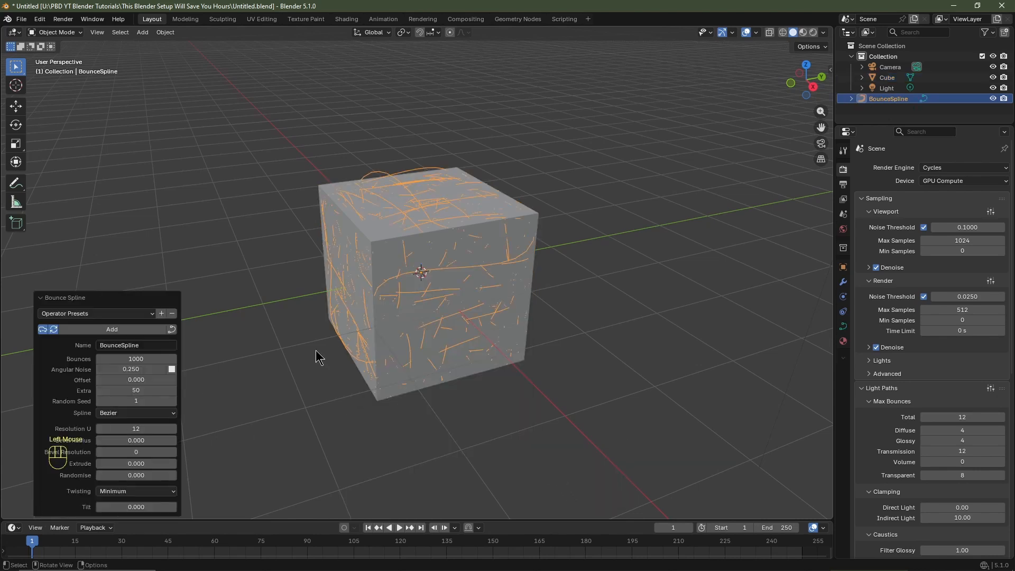
left_click(783, 34)
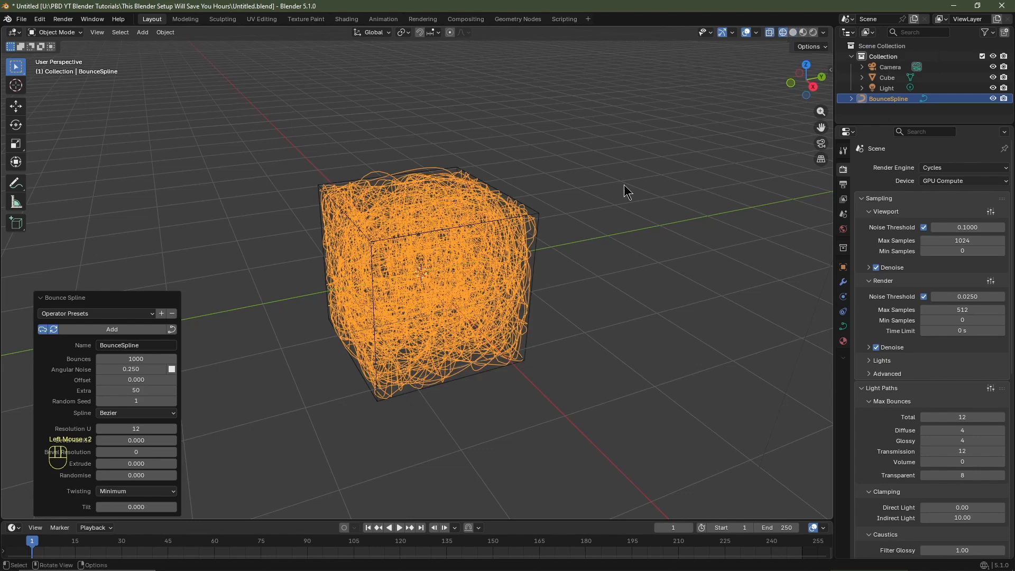
left_click(134, 358)
type("10")
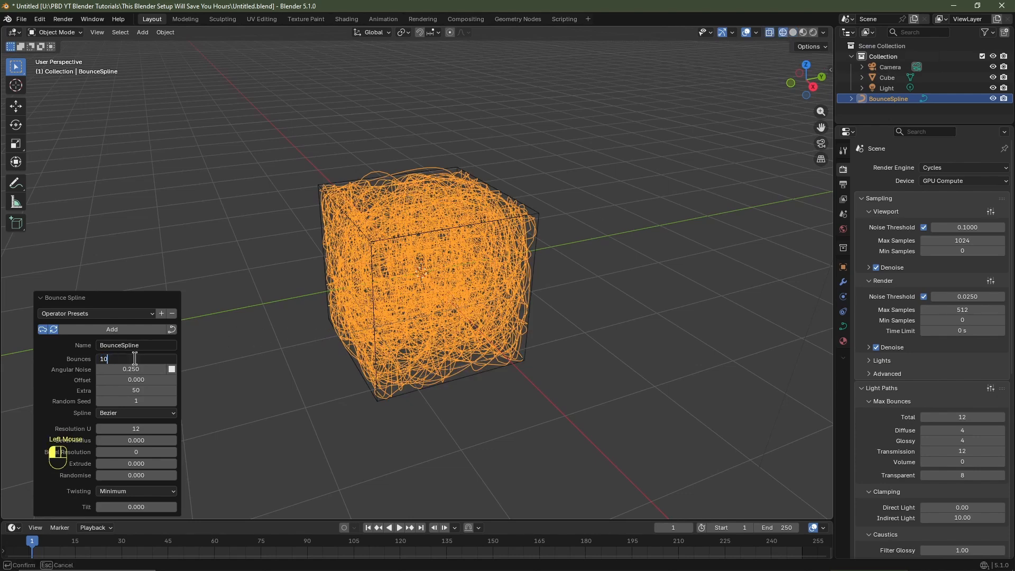
type("0")
middle_click_drag(569, 311, 436, 291)
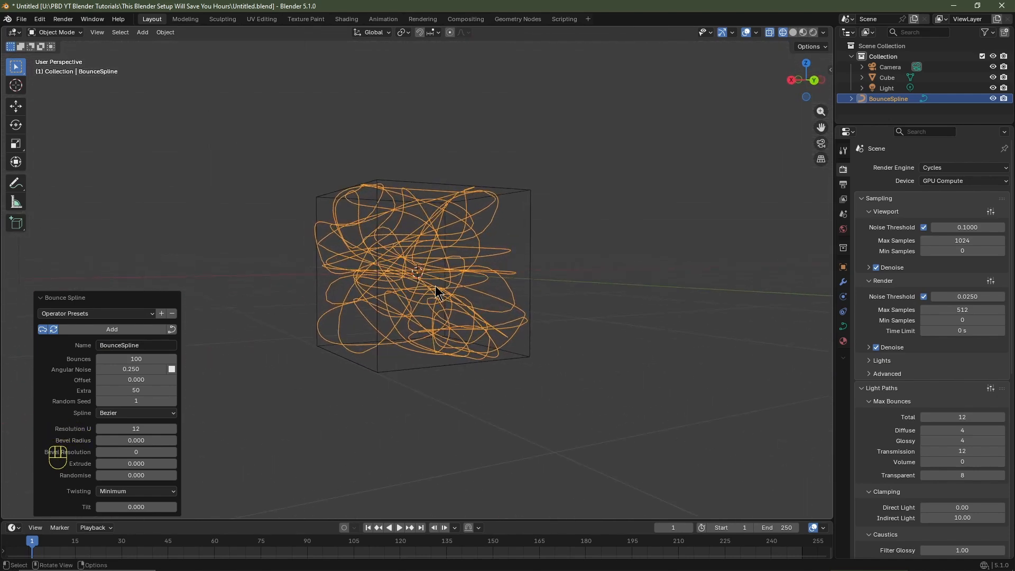
left_click(45, 298)
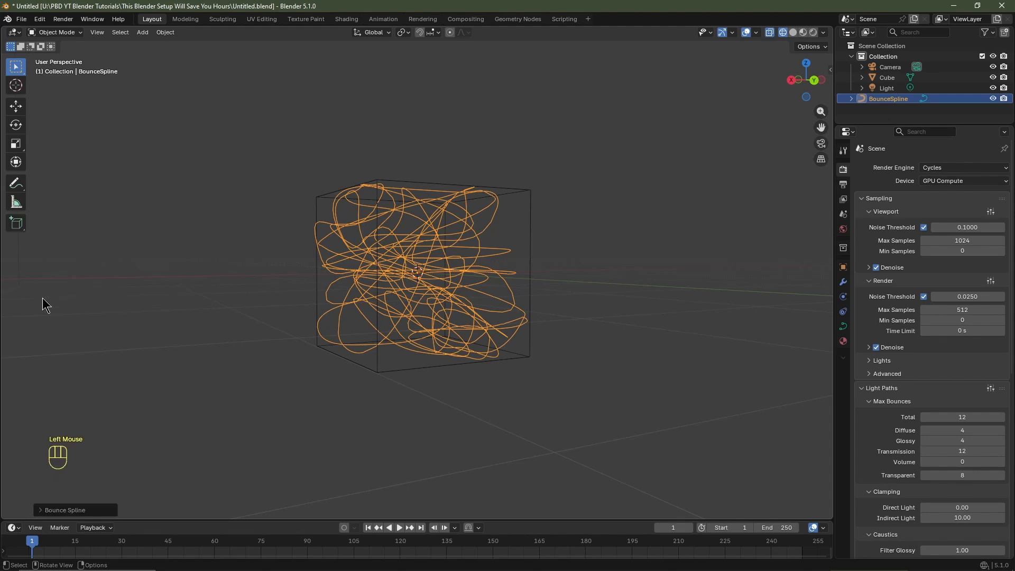
Give the bounce spline a round bevel with a depth of 0.02 m and adjust its end mapping factor to 1.000.
left_click(843, 327)
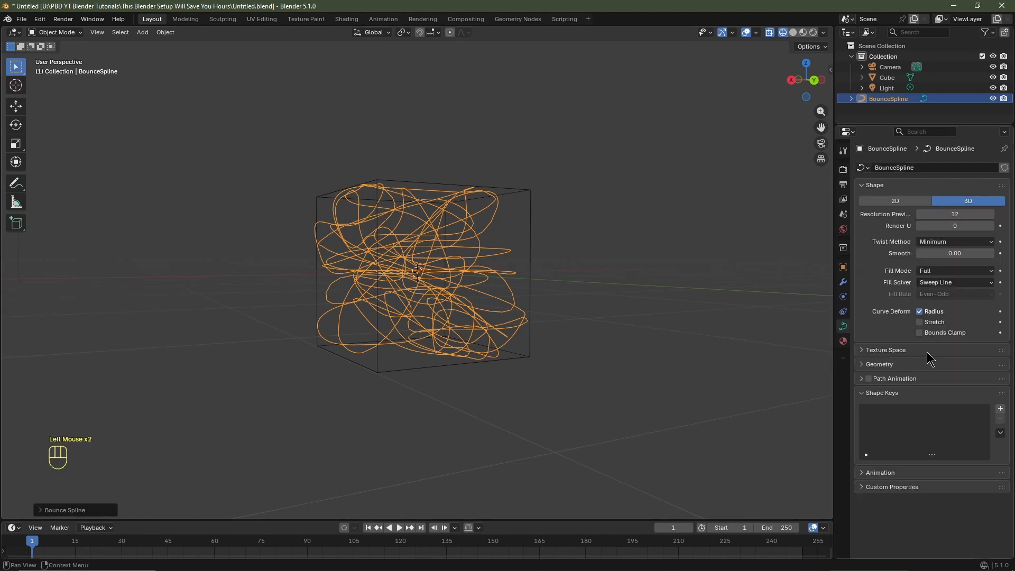
left_click(909, 363)
scroll(913, 365, "down", 2)
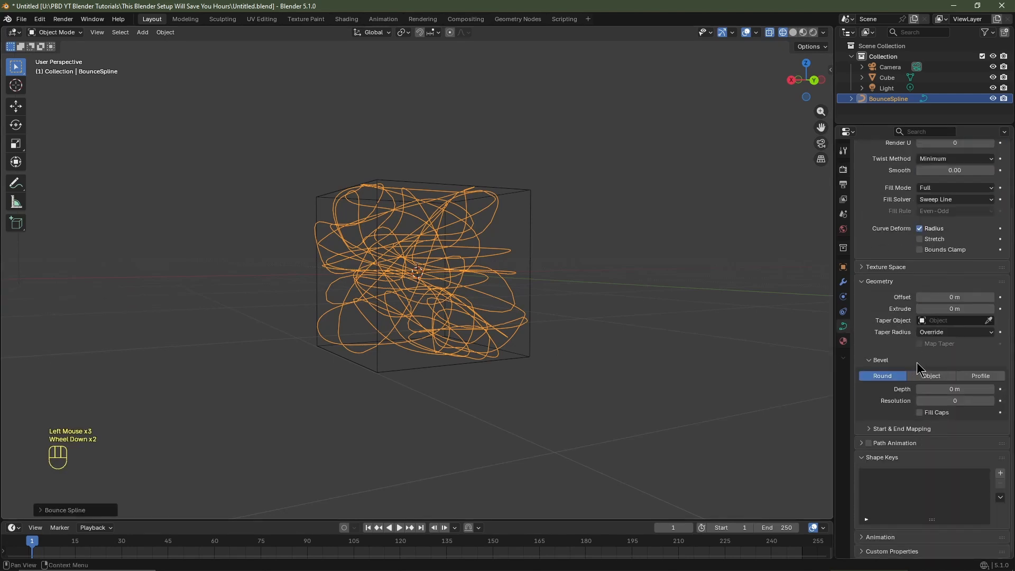
left_click(990, 389)
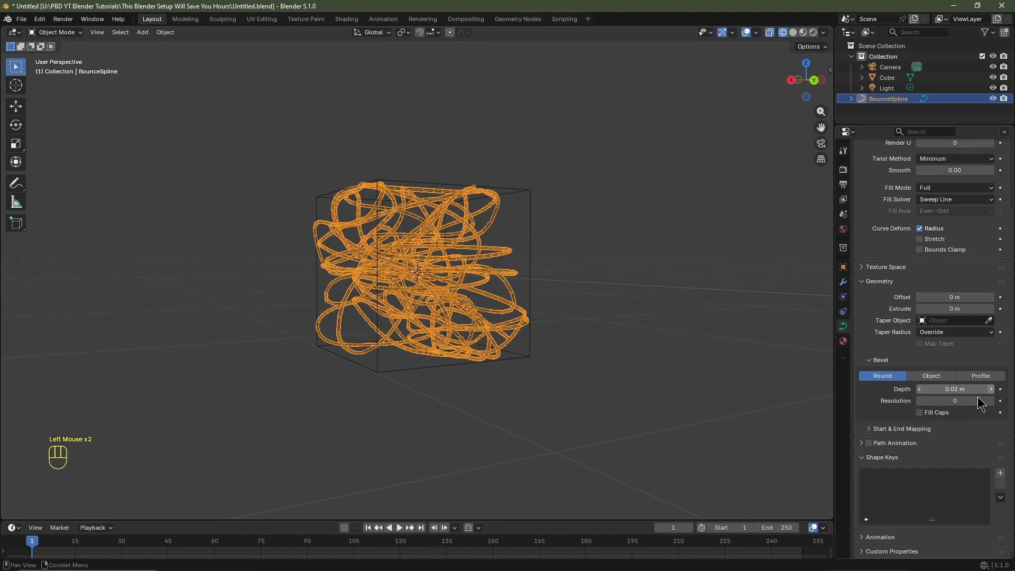
left_click(990, 390)
left_click(886, 430)
left_click_drag(967, 455, 993, 456)
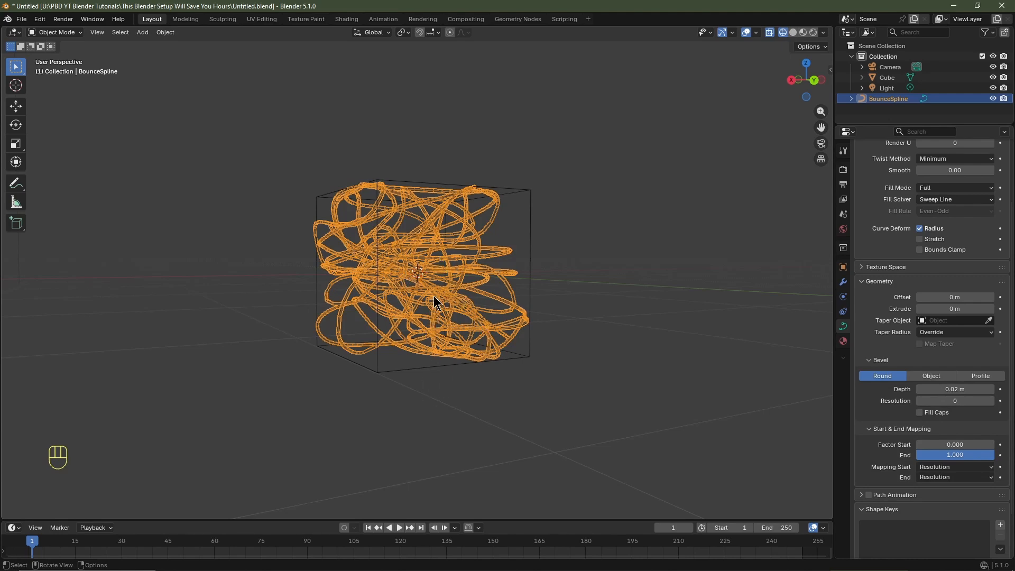
Delete the bounce spline and return the viewport to solid shading.
key("Delete")
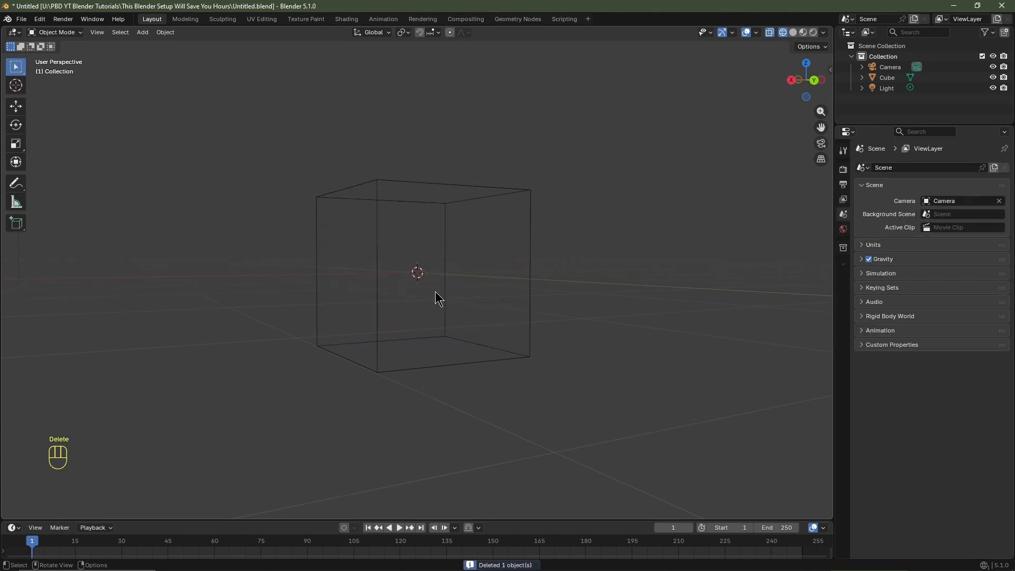
left_click(794, 32)
middle_click_drag(423, 264, 472, 273)
scroll(342, 317, "down", 3)
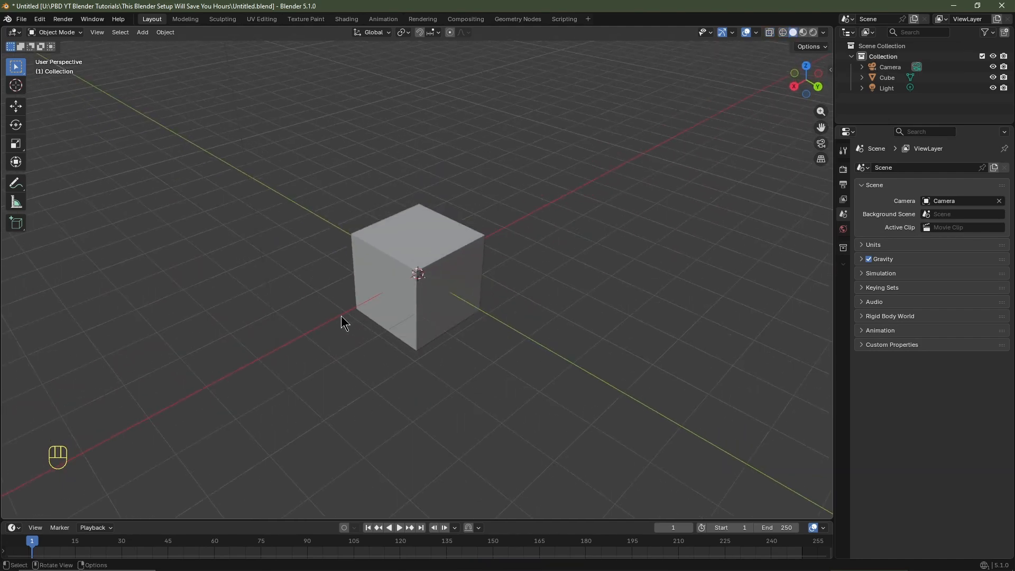
Hide the 3D viewport's toolbar and split the viewport about in half horizontally, with a Shader Editor as the lower area.
key("t")
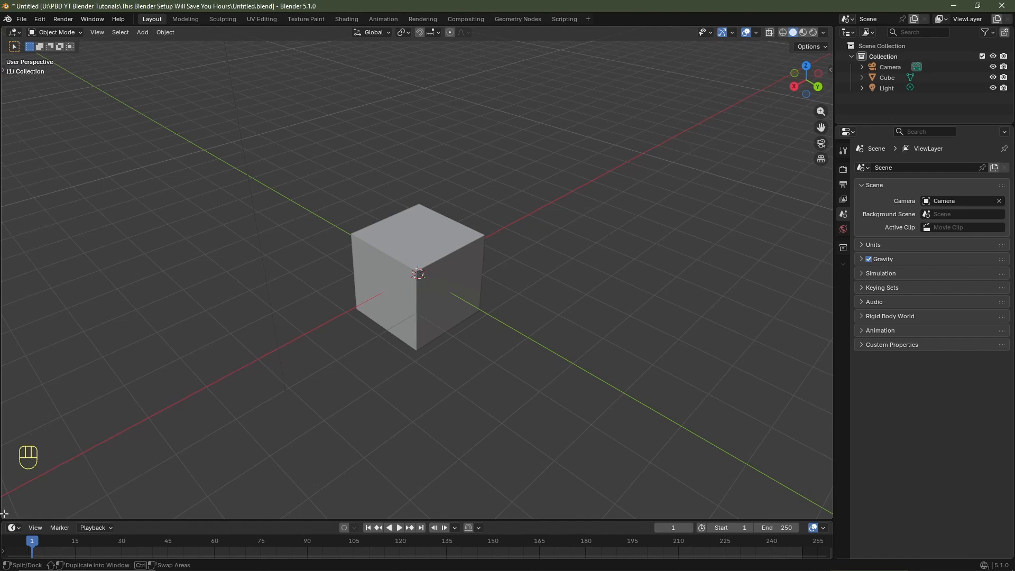
left_click_drag(6, 515, 21, 271)
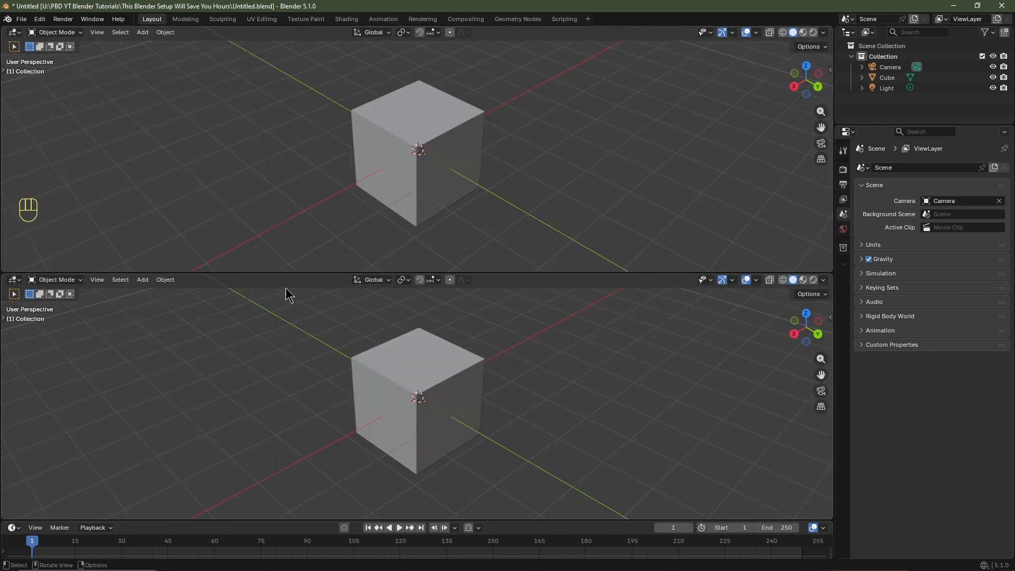
left_click(16, 281)
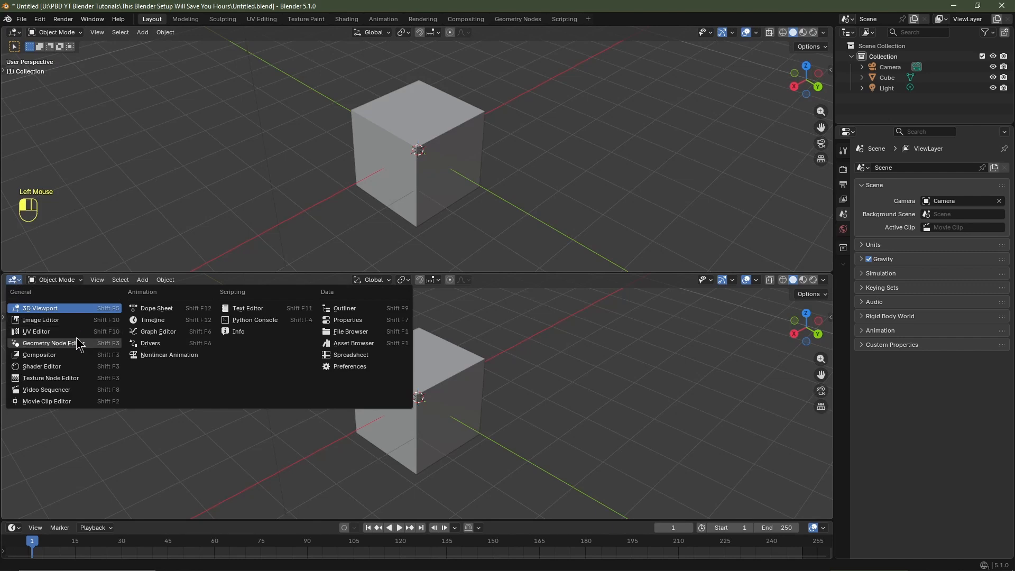
left_click(55, 367)
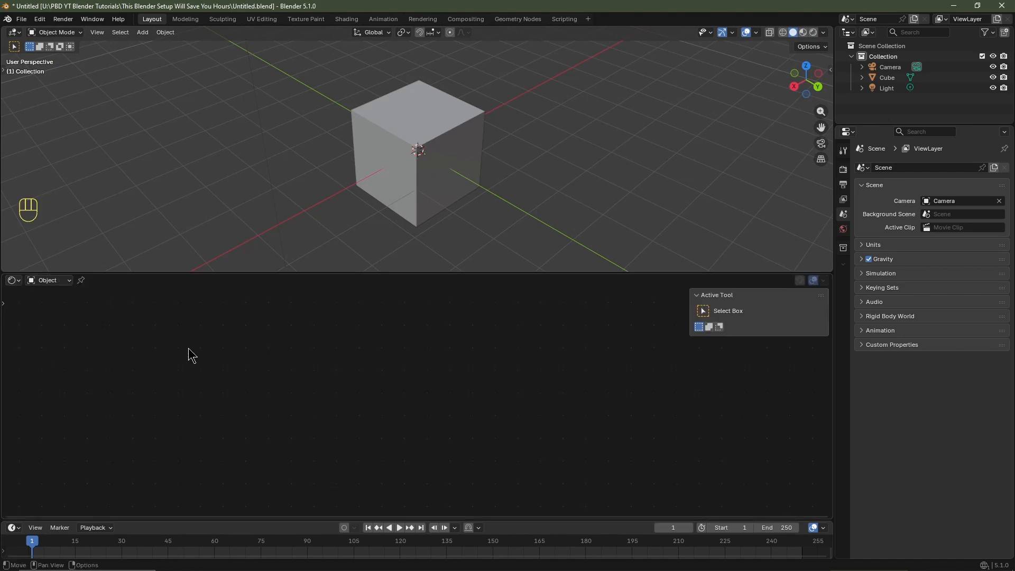
Select the cube, hide the Shader Editor's sidebar and show the viewport in Material Preview shading.
left_click(399, 131)
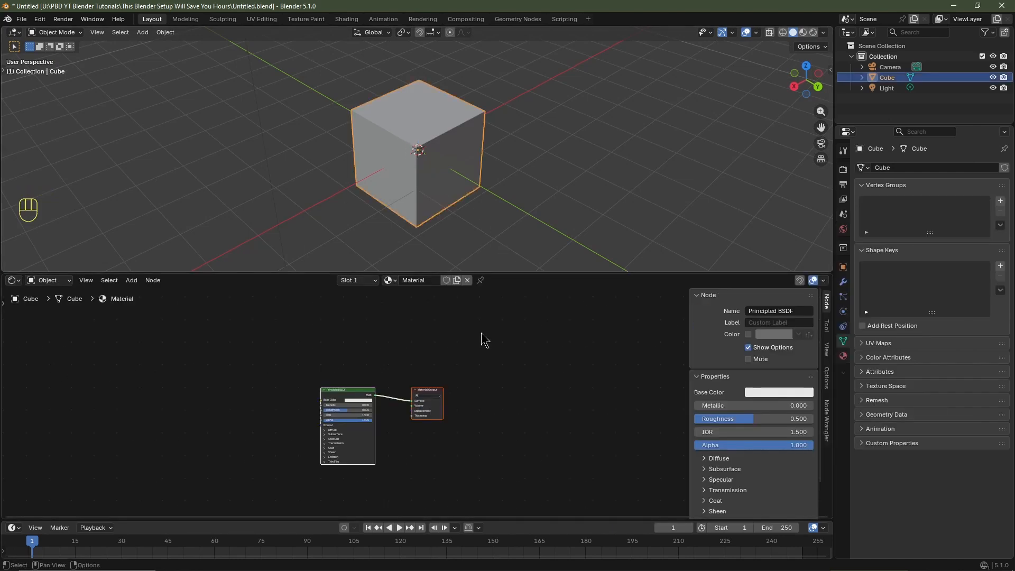
key("n")
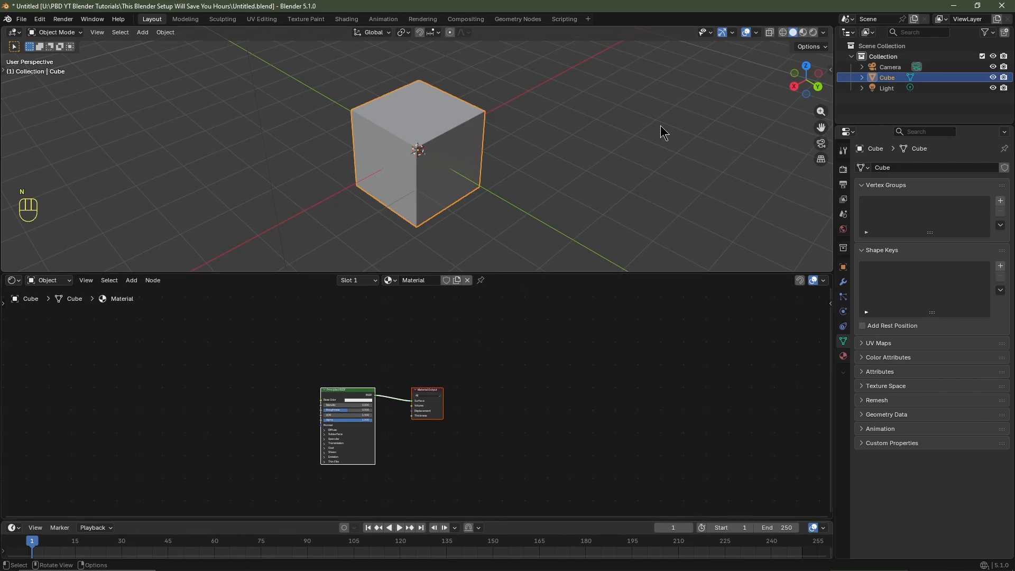
left_click(803, 33)
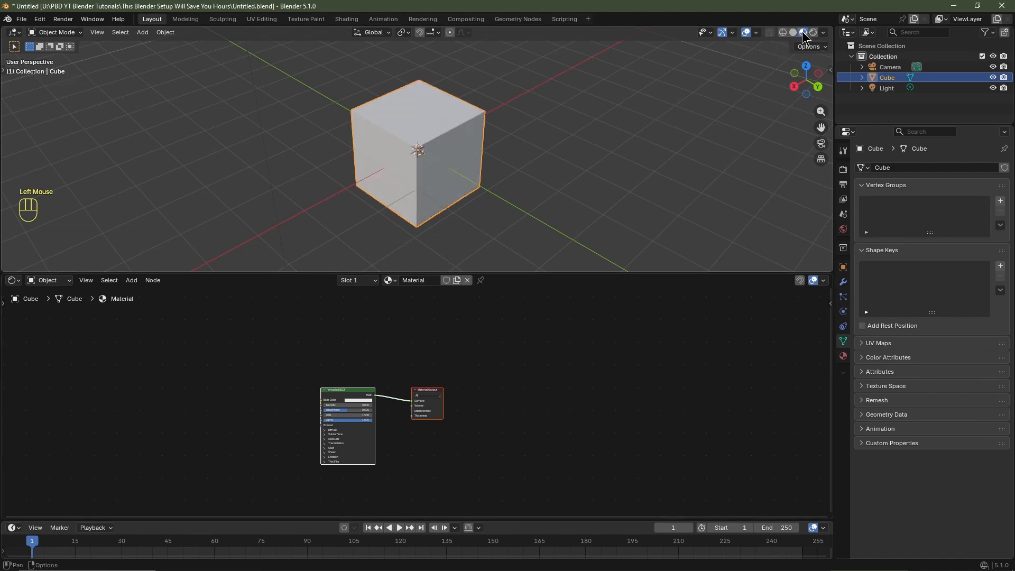
Add a Node Wrangler image texture setup with mapping and texture coordinates to the Principled BSDF node and delete those nodes again.
scroll(479, 412, "up", 3)
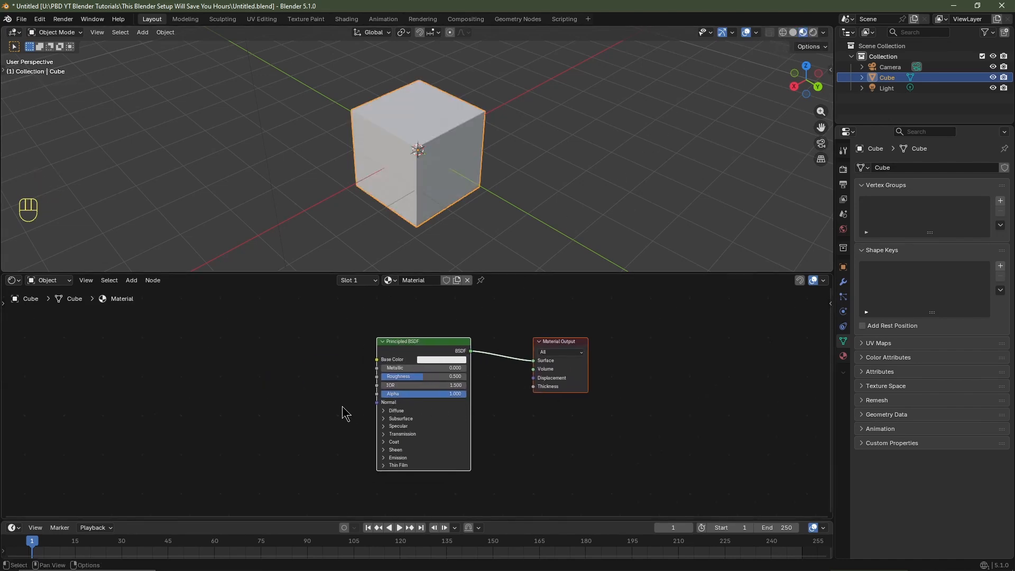
middle_click_drag(344, 412, 401, 401)
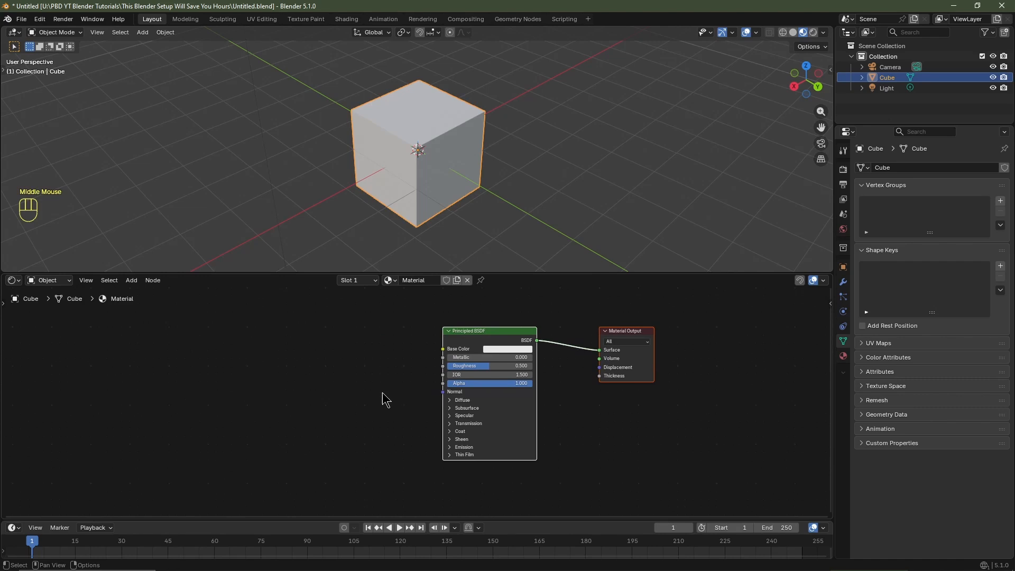
middle_click_drag(290, 405, 316, 409)
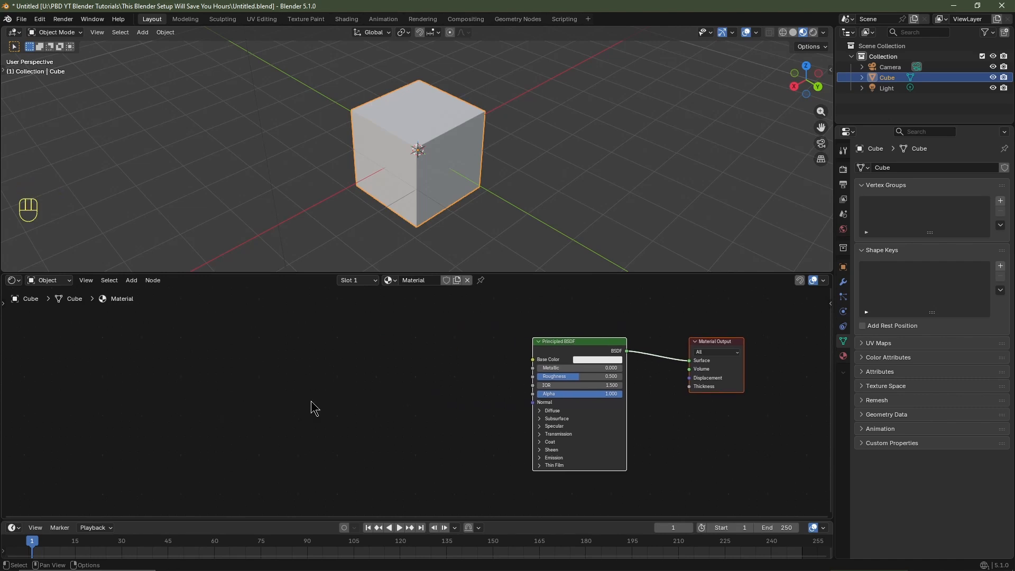
left_click(356, 394)
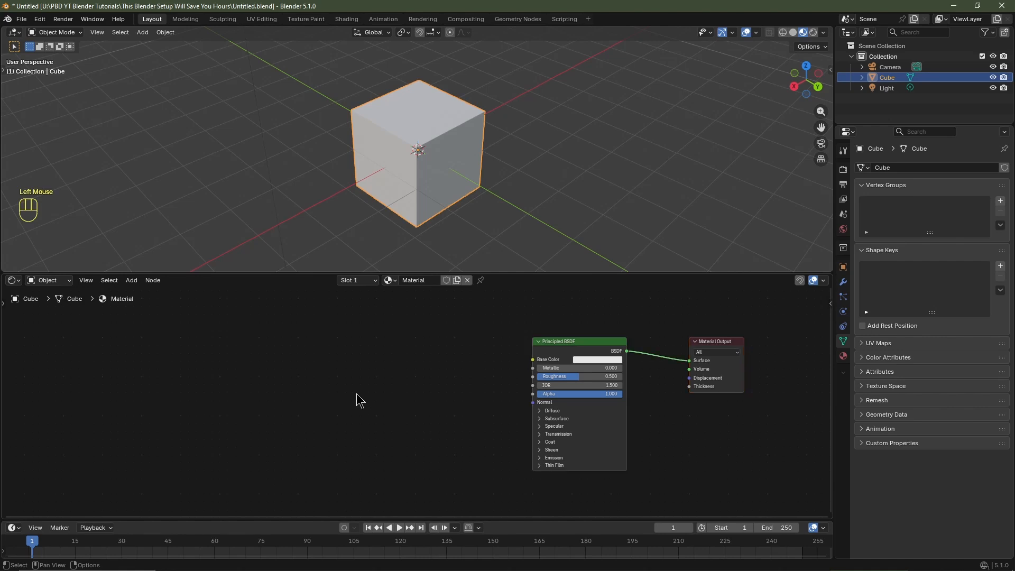
left_click(578, 343)
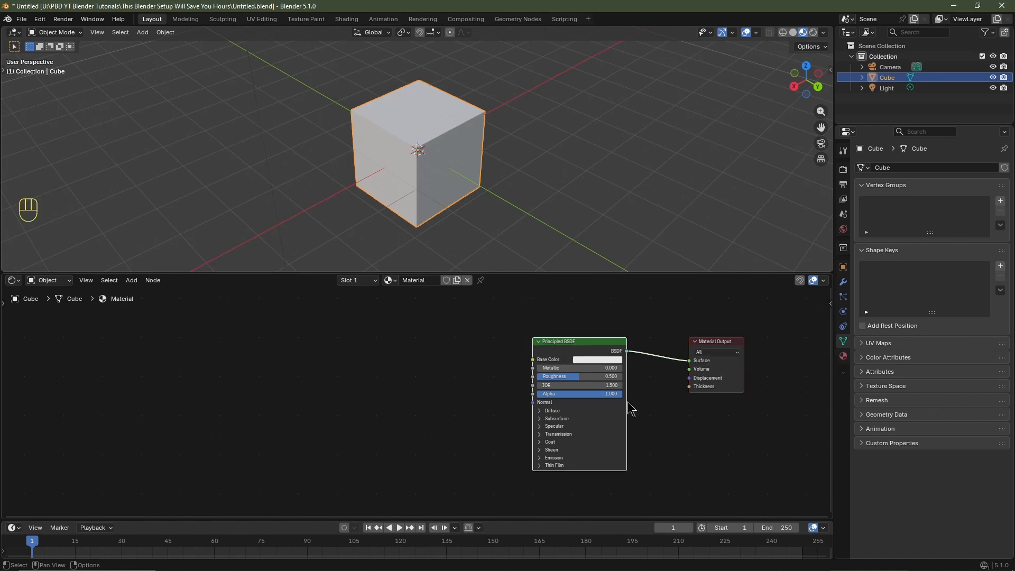
key("ctrl+t")
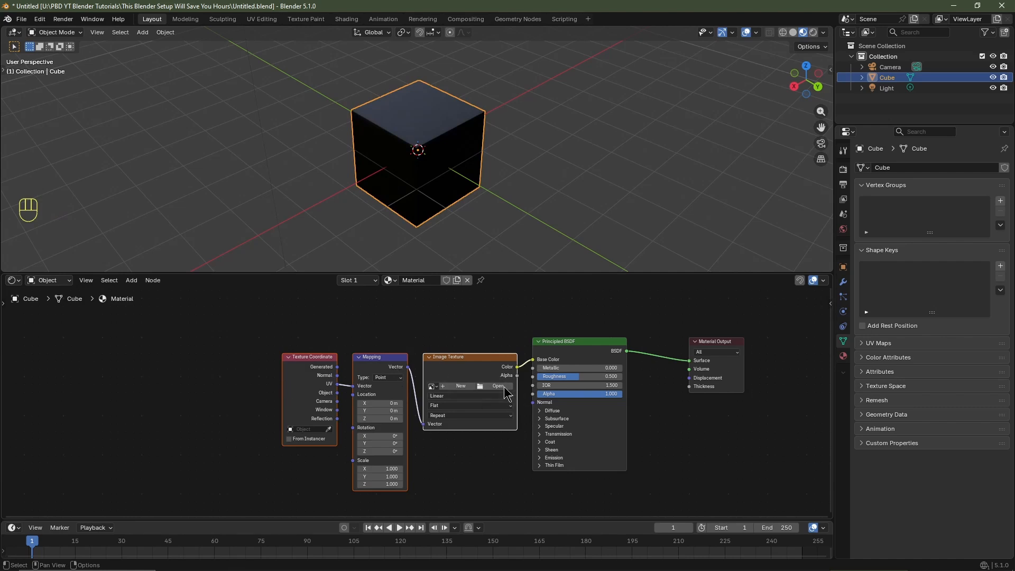
left_click_drag(473, 321, 281, 463)
key("Delete")
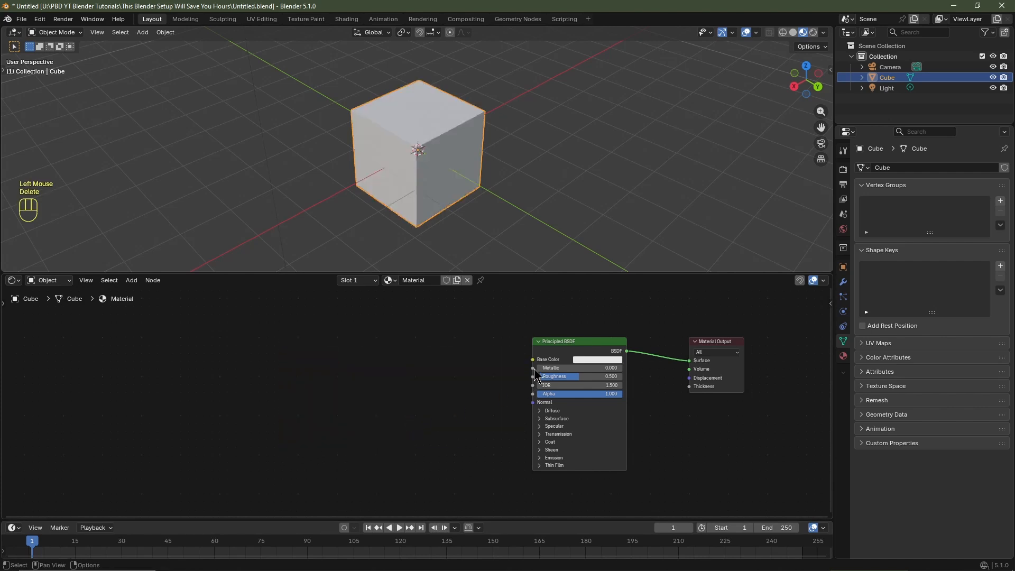
Add a Principled texture setup to the Principled BSDF from the CardboardPleatedWrinkled001 4K NRM16, AO, DISP16 and light-brown base color images.
left_click(566, 347)
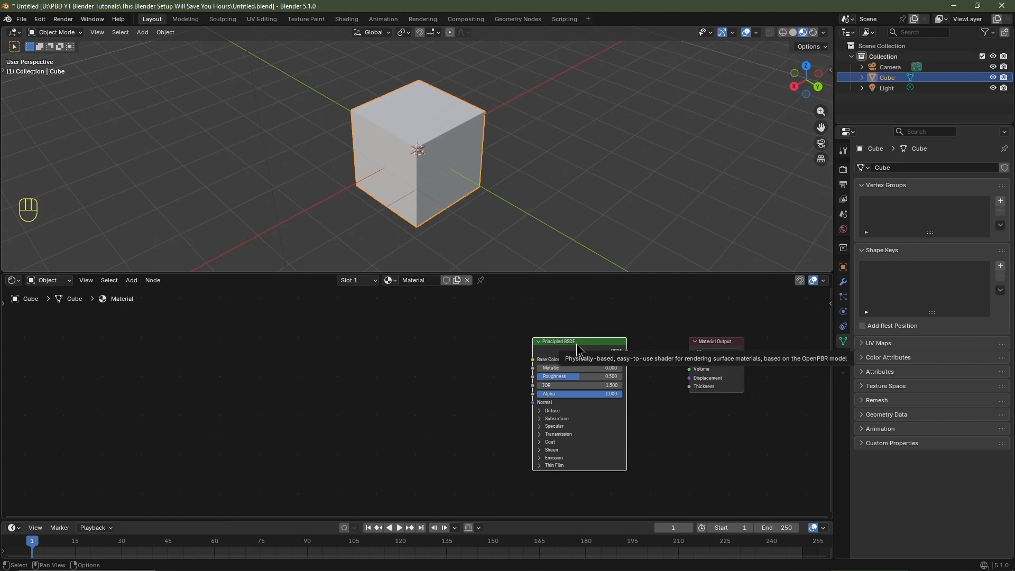
key("ctrl+shift+t")
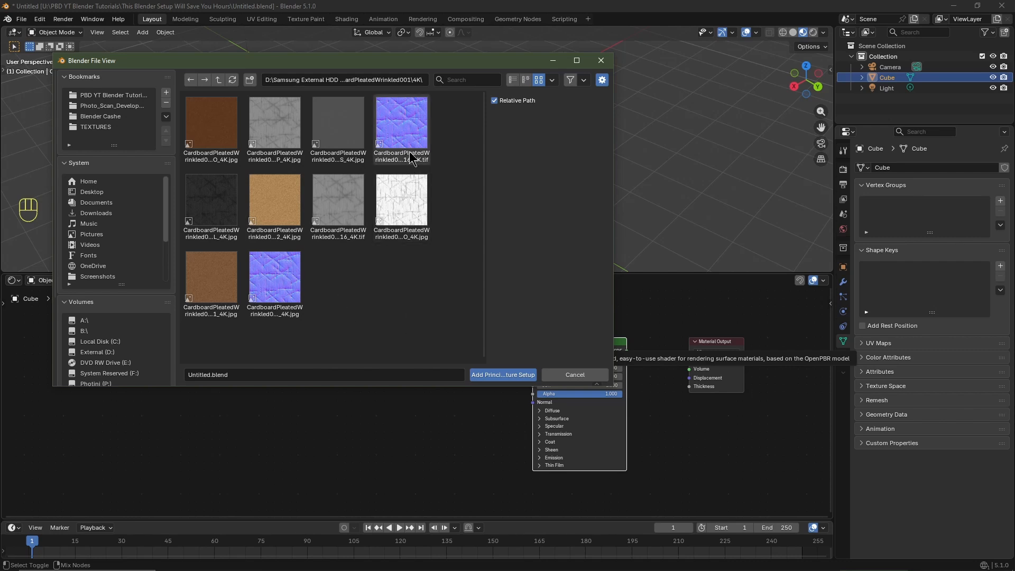
left_click(417, 115)
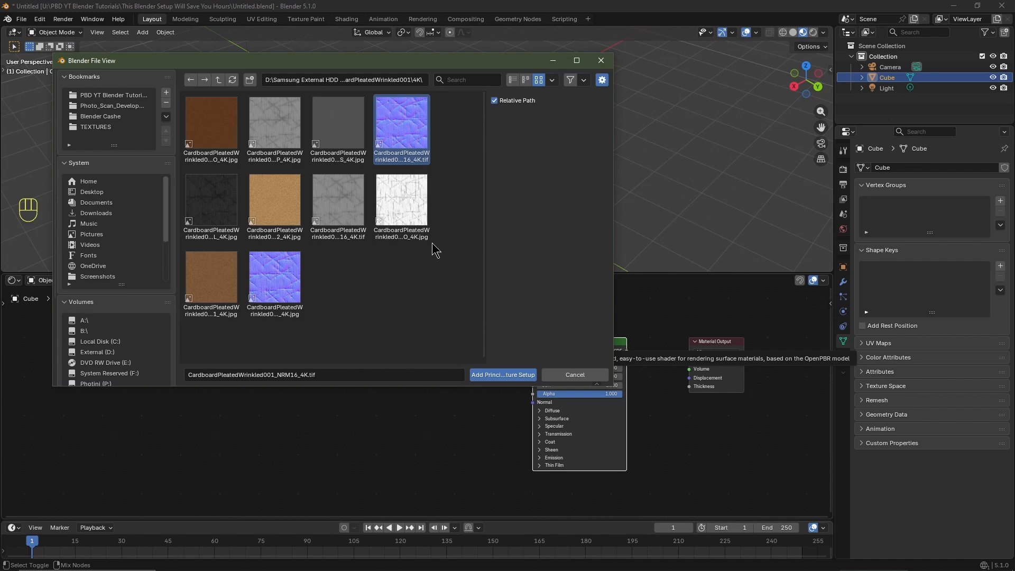
left_click(407, 198, "shift")
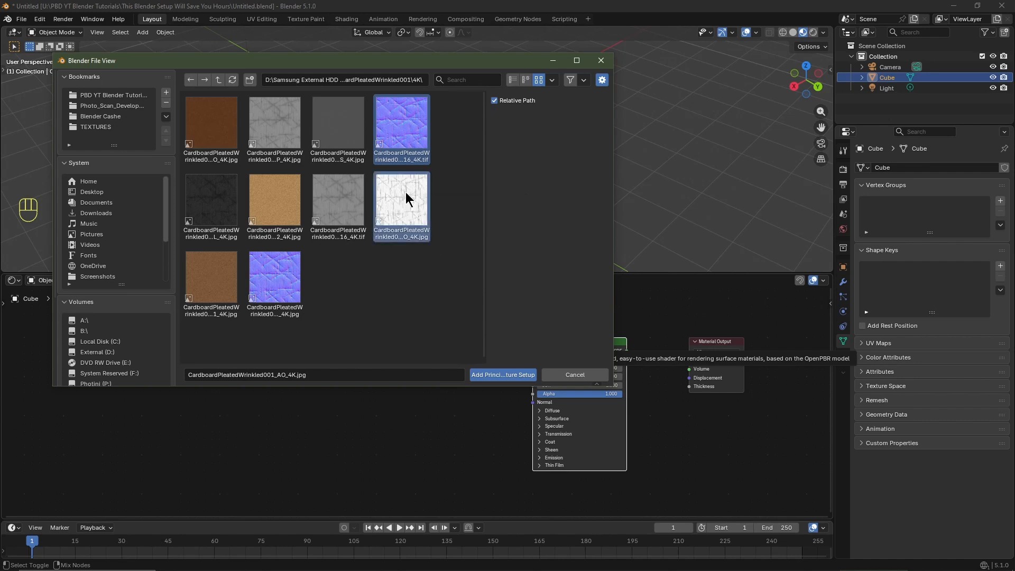
left_click(332, 200, "shift")
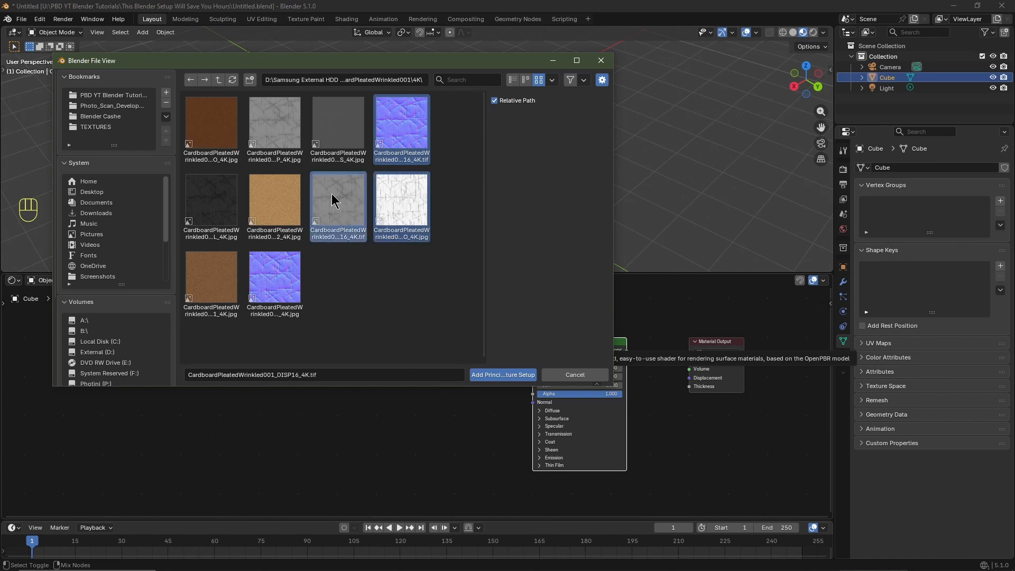
left_click(280, 198, "shift")
left_click(221, 201, "shift")
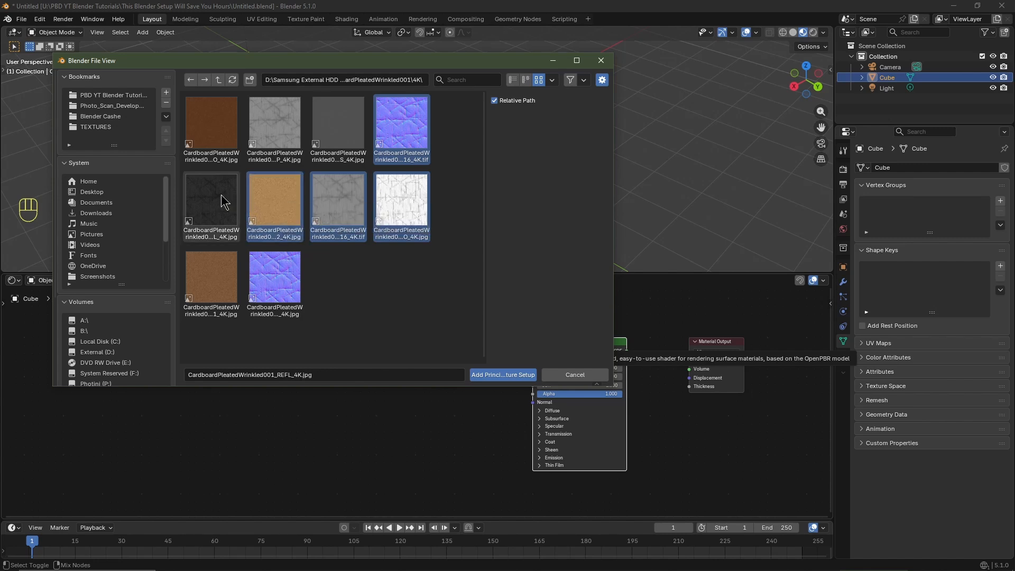
left_click(506, 374)
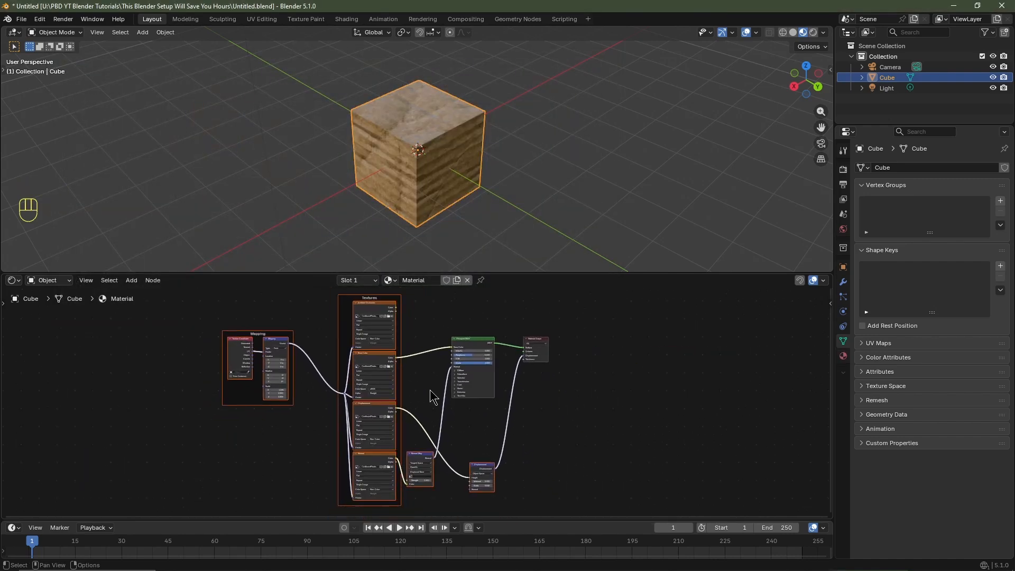
Insert a Mix Color node between the Base Color texture and the Principled BSDF, and connect the Ambient Occlusion color to its B input.
middle_click_drag(432, 363, 411, 378)
scroll(426, 419, "up", 3)
middle_click(410, 340)
key("shift+a")
mouse_move(414, 379)
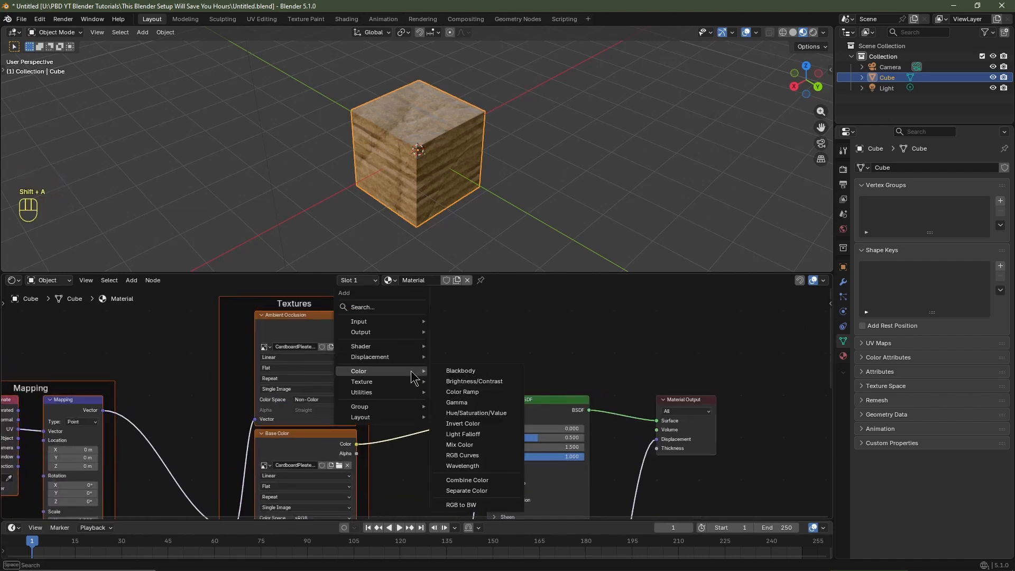
left_click(459, 444)
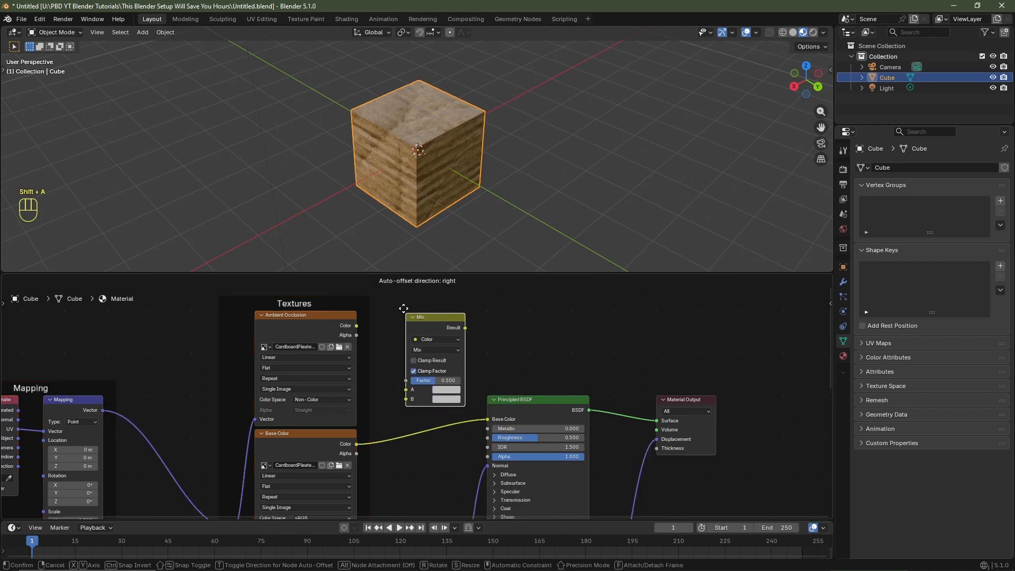
left_click(408, 345)
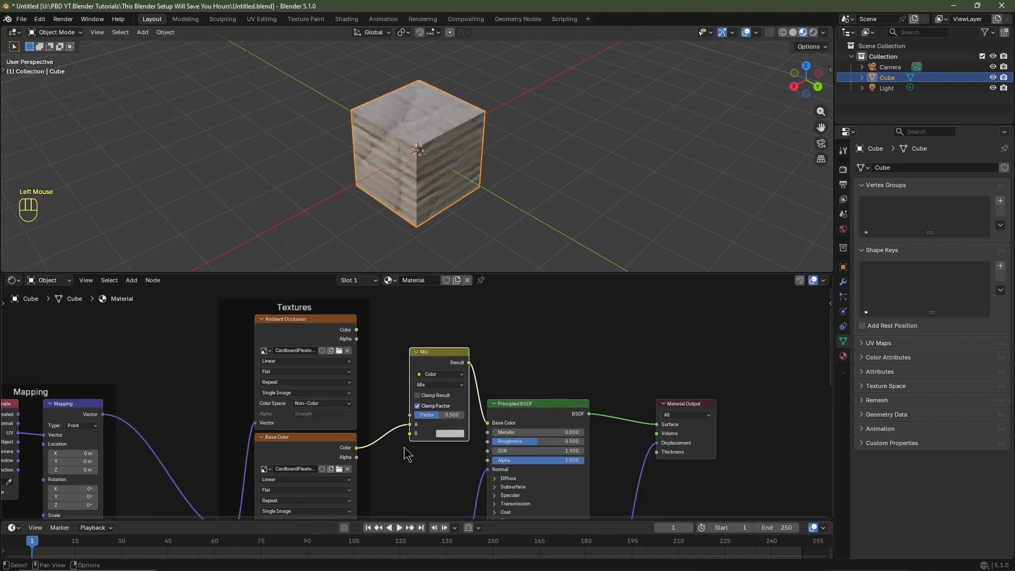
left_click_drag(356, 330, 410, 434)
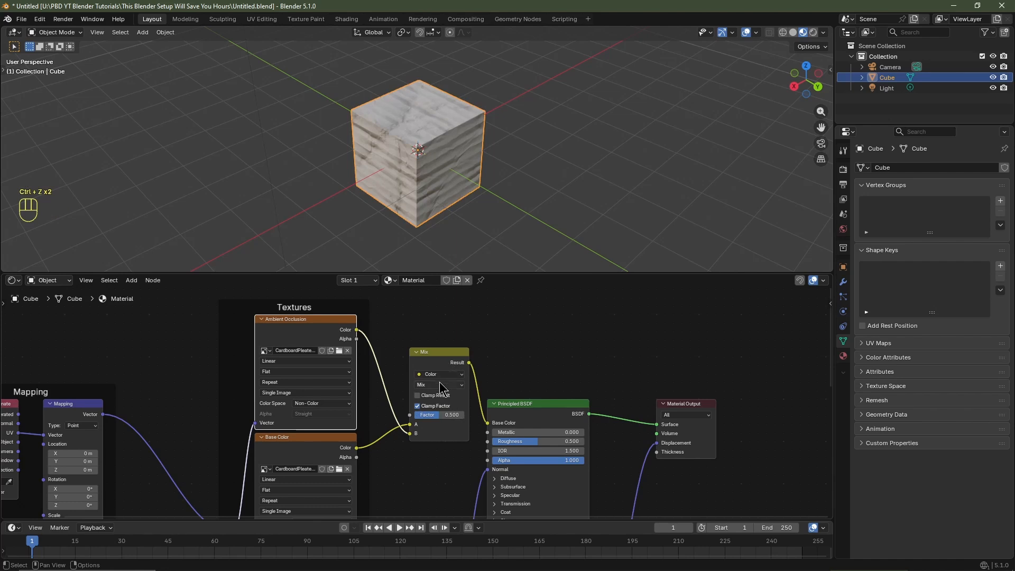
Set the Mix node's blending mode to Multiply and its factor to 1.000.
left_click(439, 384)
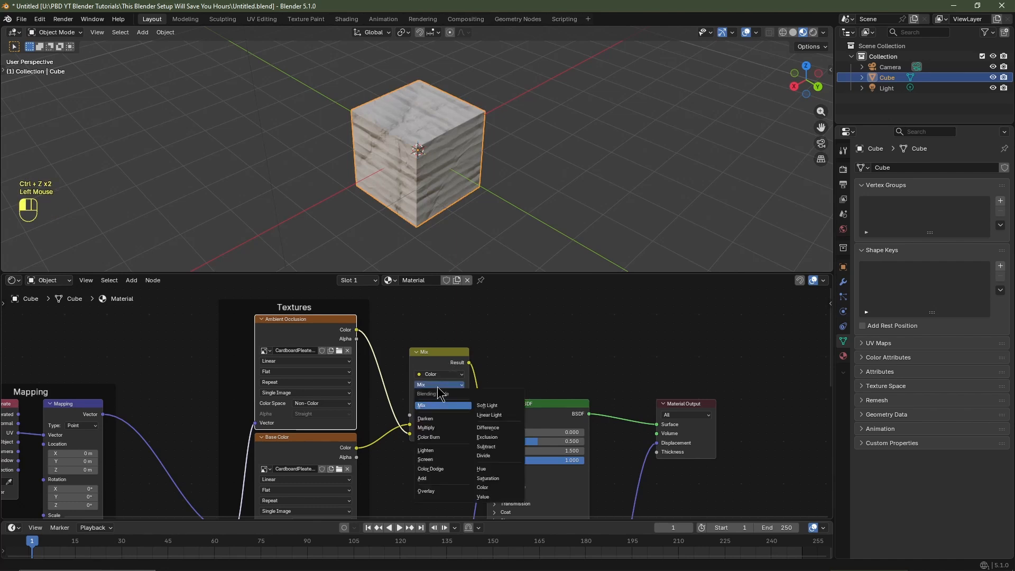
left_click(437, 427)
left_click_drag(441, 414, 464, 414)
Set the Mapping node's scale to 2.5 on X, Y and Z.
middle_click_drag(153, 480, 221, 370)
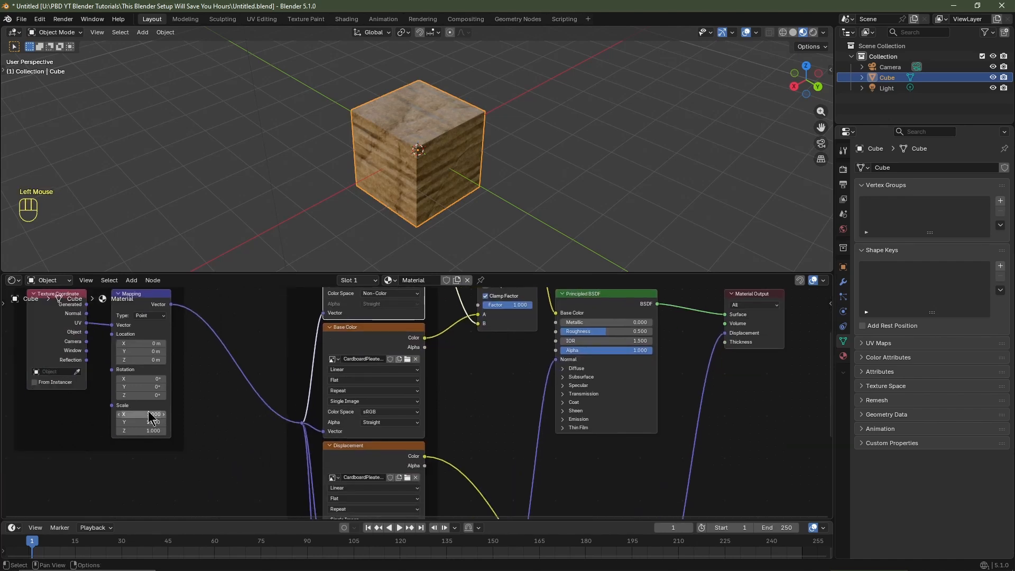
left_click_drag(150, 413, 150, 430)
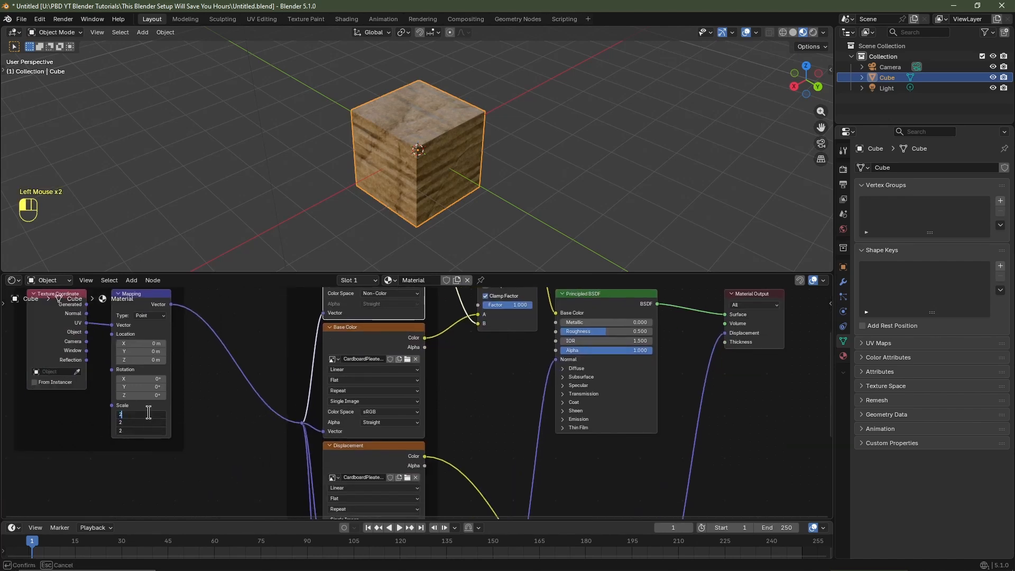
type("2.5")
key("Return")
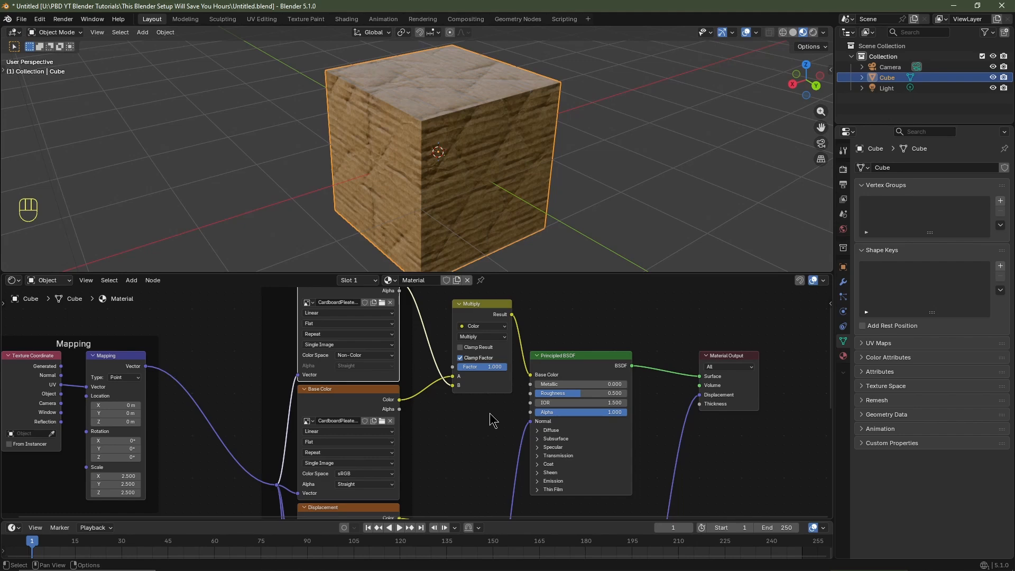
Preview the Base Color texture alone on the cube and reconnect the Principled BSDF to the Material Output.
left_click(374, 402)
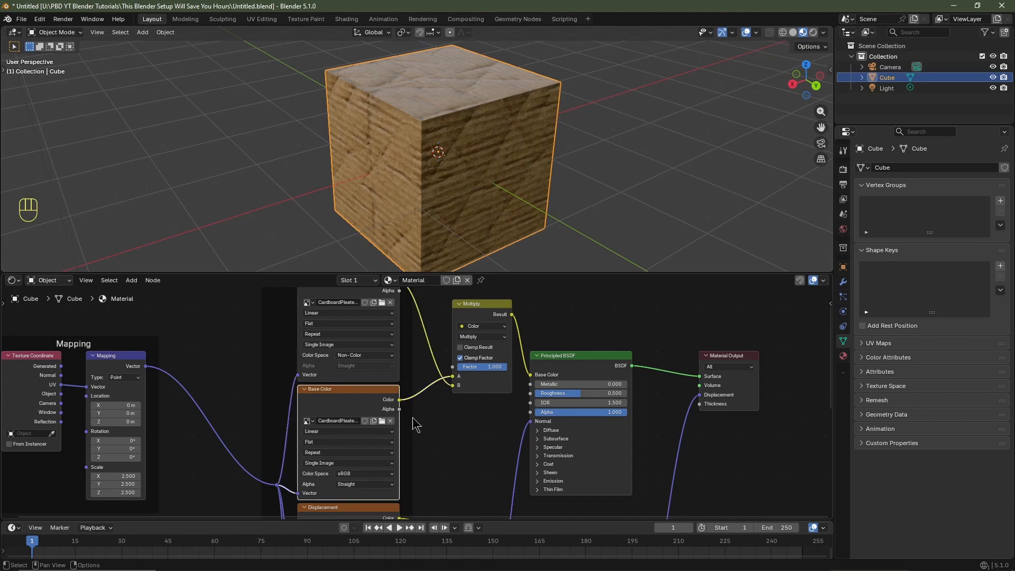
left_click(370, 402, "ctrl+shift")
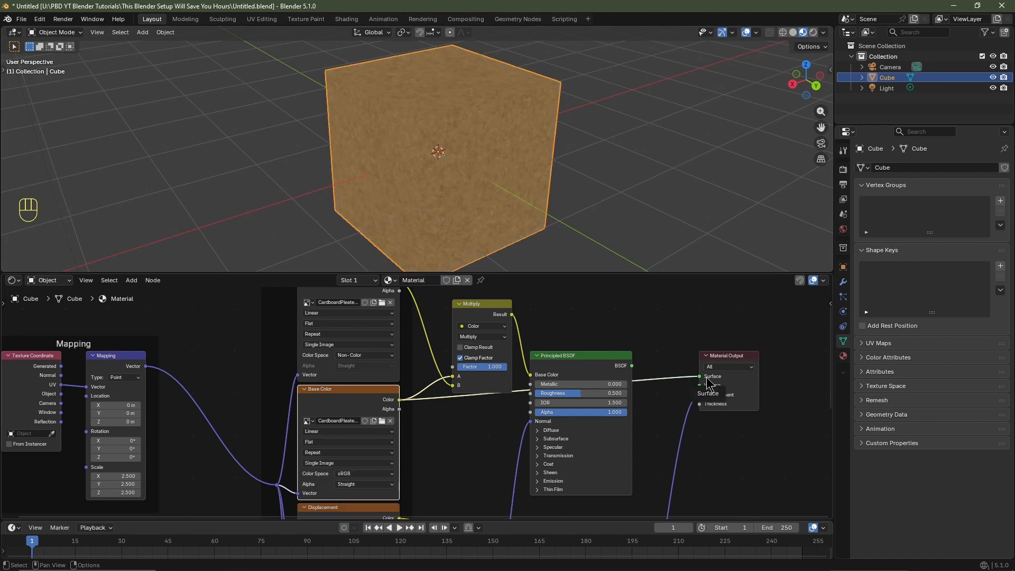
left_click(602, 357, "ctrl+shift")
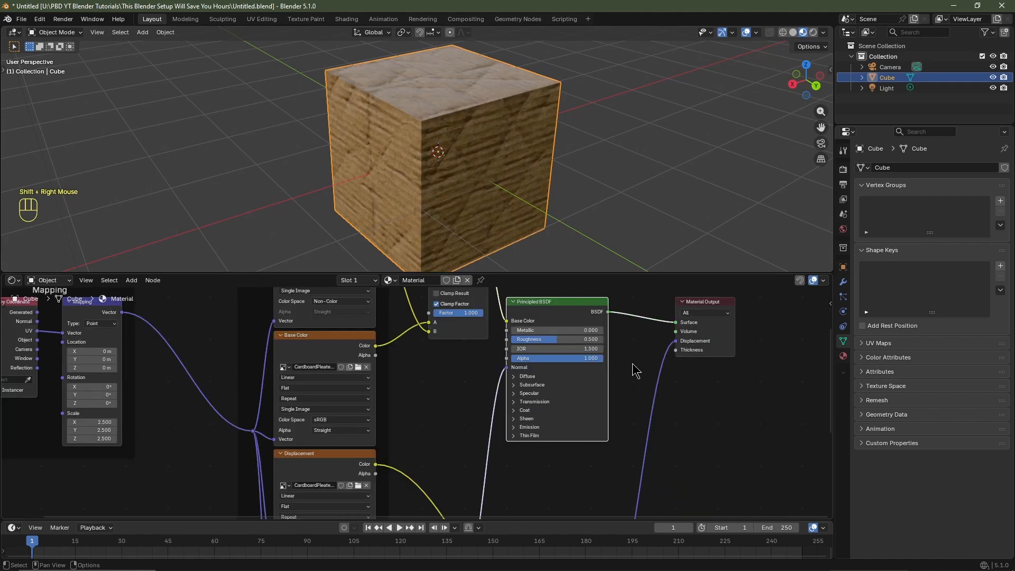
Add three reroute points along the Displacement link beside the Principled BSDF and align the upper two vertically by scaling them to 0 on X.
right_click_drag(633, 364, 667, 418, "shift")
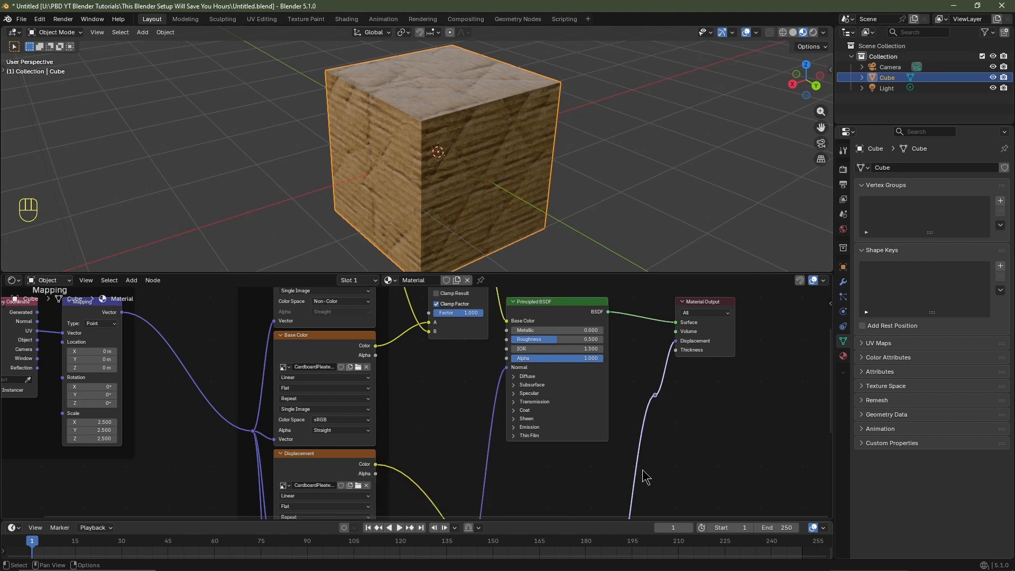
mouse_move(622, 460)
right_mouse_down("shift")
mouse_move(650, 474)
mouse_move(644, 501)
right_mouse_up("shift")
left_click_drag(675, 379, 633, 468)
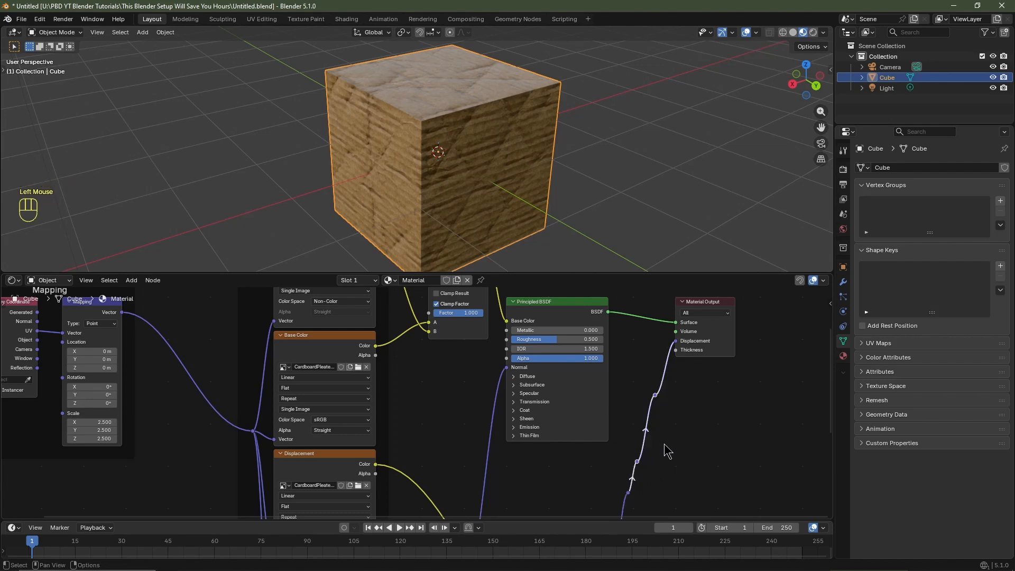
key("s")
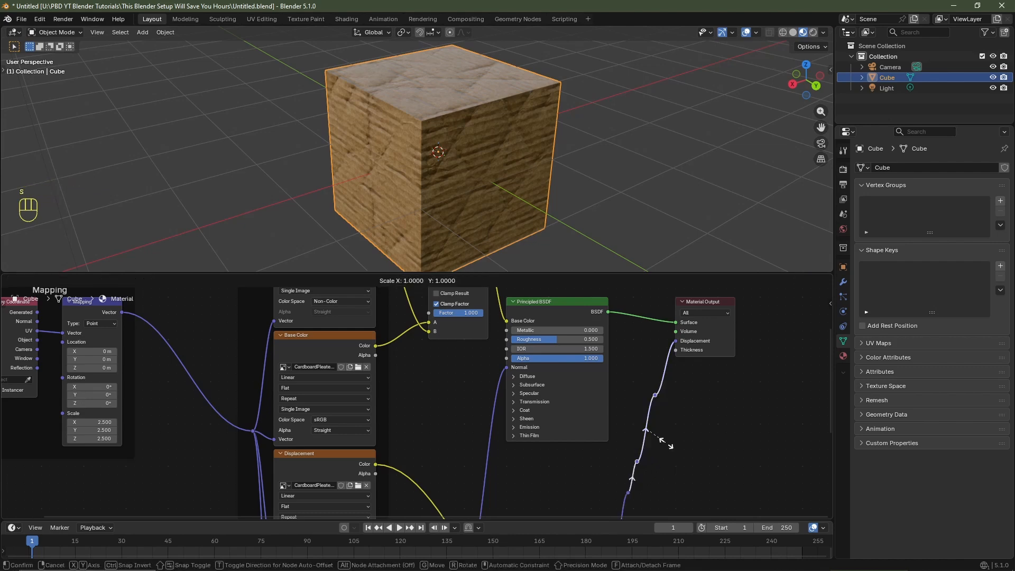
key("x")
key("0")
key("Return")
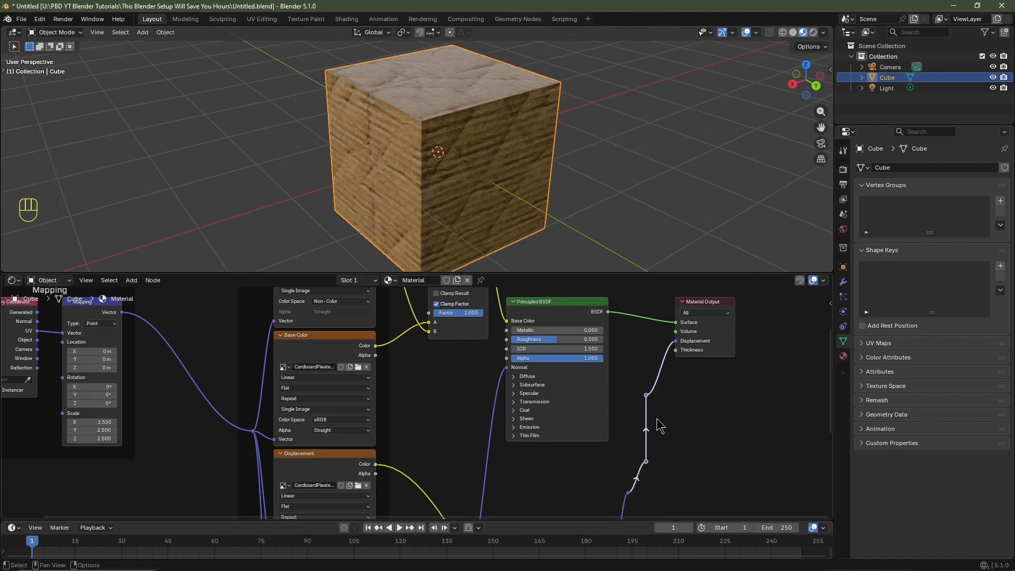
Align the lower two reroute points of the Displacement link horizontally by scaling them to 0 on Y.
left_click_drag(678, 443, 623, 516)
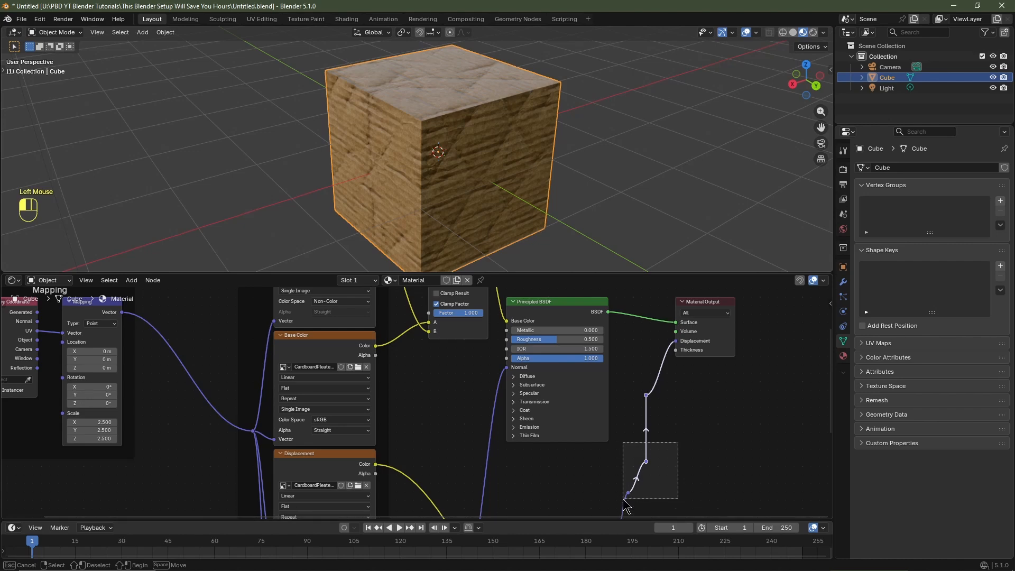
key("s")
key("y")
key("0")
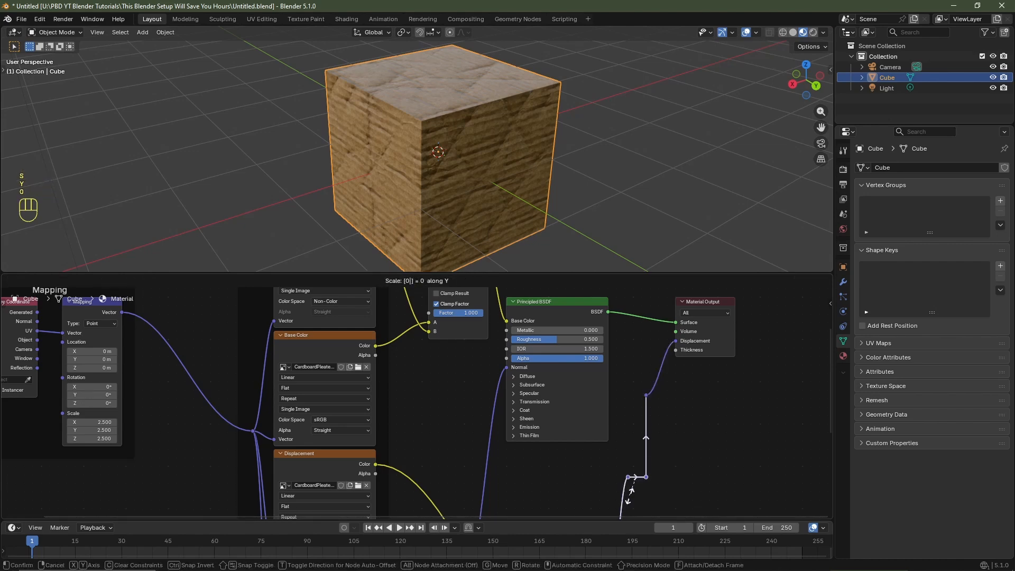
left_click(630, 490)
Move the upper reroute point along Y until it is level with the Material Output's Displacement socket.
left_click_drag(630, 371, 677, 432)
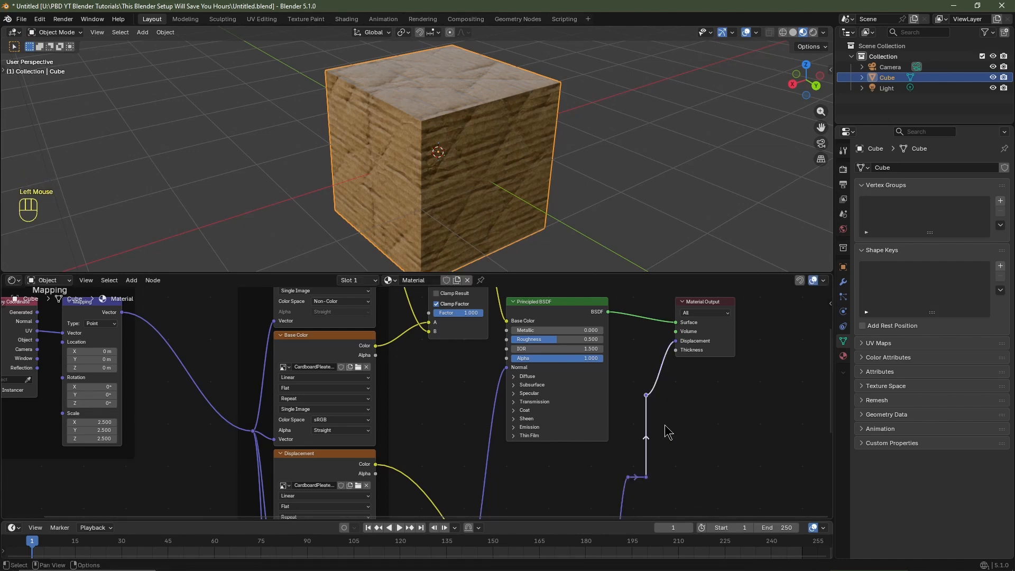
key("g")
key("y")
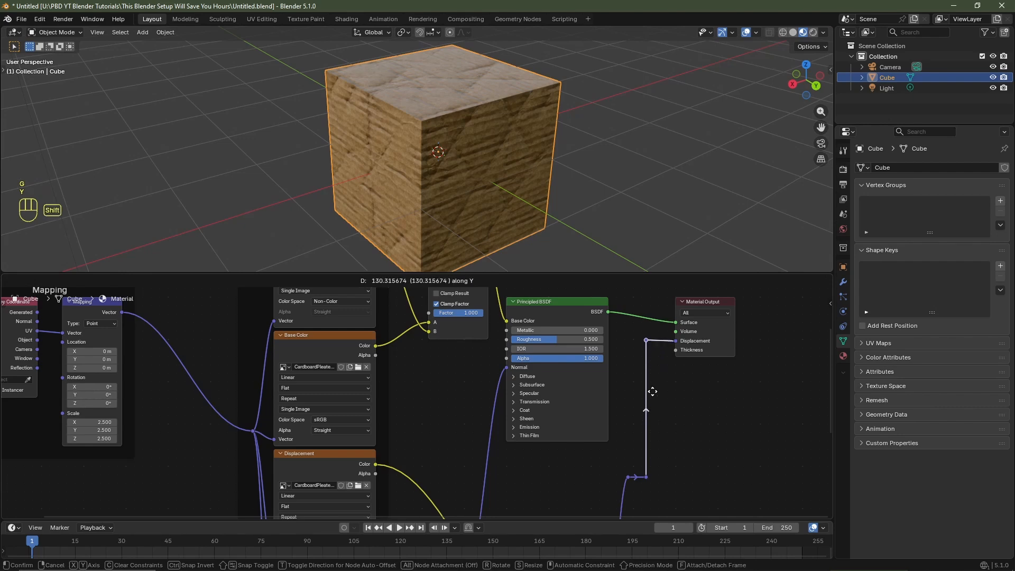
left_click(653, 398, "shift")
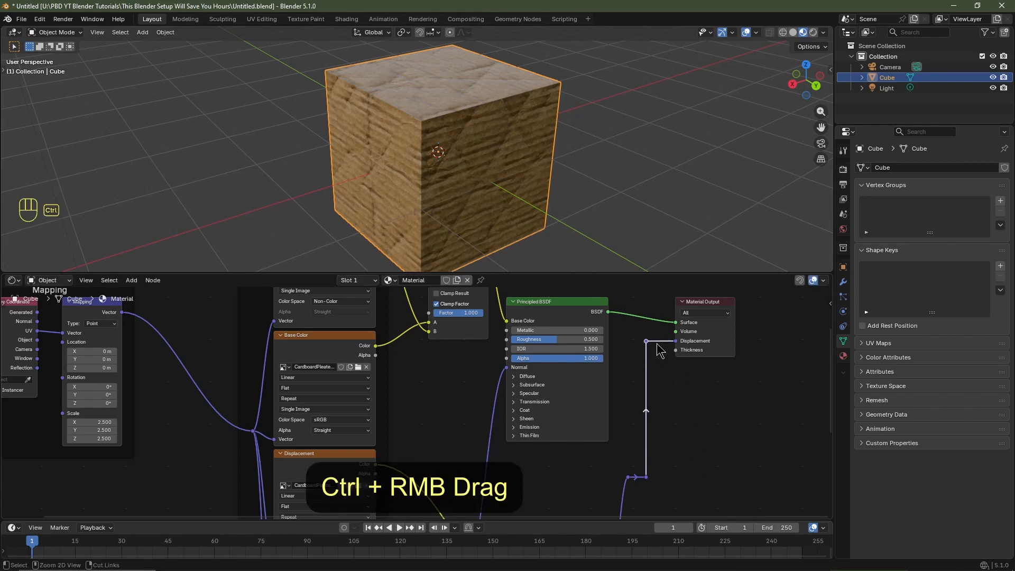
Cut the link between the upper reroute point and the Material Output's Displacement socket.
right_click_drag(660, 341, 661, 328, "ctrl")
right_click_drag(667, 363, 662, 371, "ctrl")
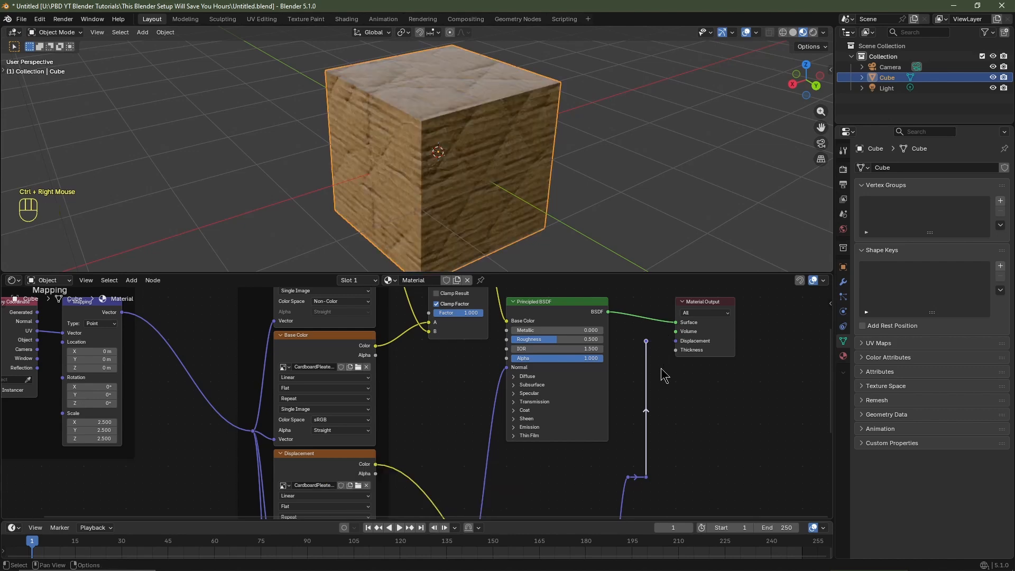
middle_click_drag(678, 464, 675, 415, "shift")
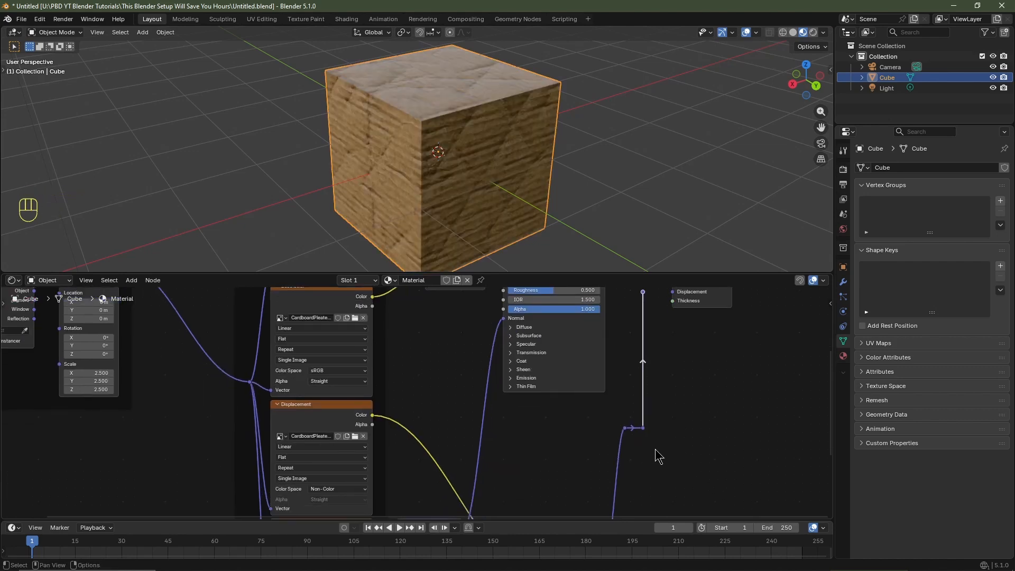
Dissolve the two lower reroute points and delete the remaining reroute point and the Displacement node.
left_click(641, 428)
key("ctrl+x")
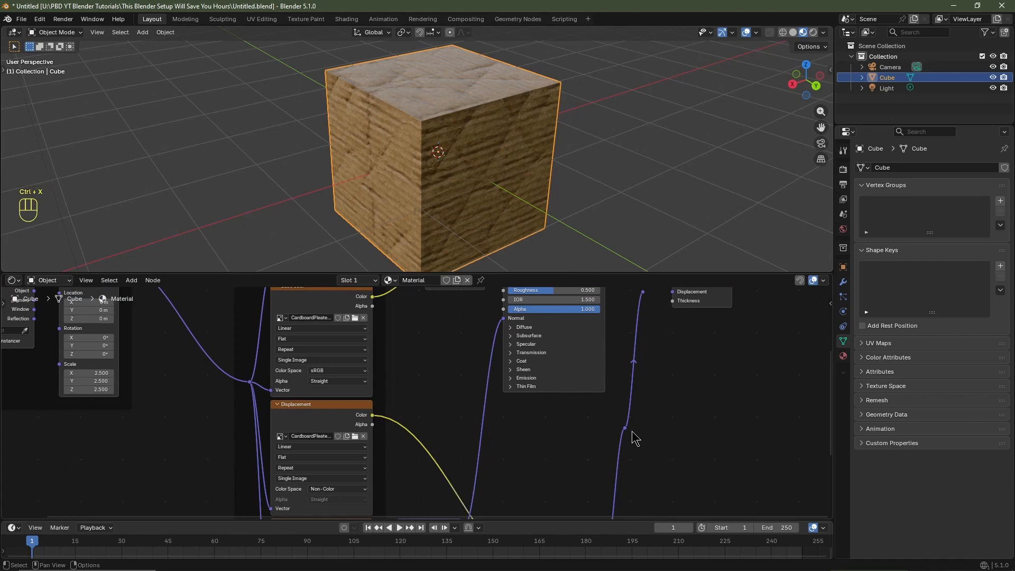
left_click(626, 429)
key("ctrl+x")
scroll(629, 437, "down", 4)
middle_click_drag(655, 438, 562, 424)
left_click(585, 350)
key("Delete")
left_click(542, 472)
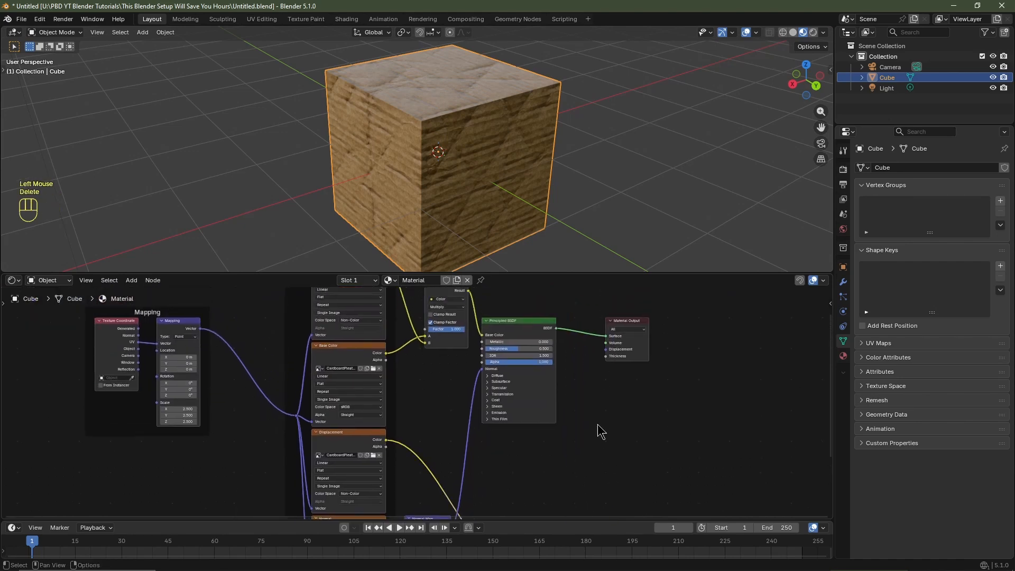
key("Delete")
scroll(562, 424, "up", 2)
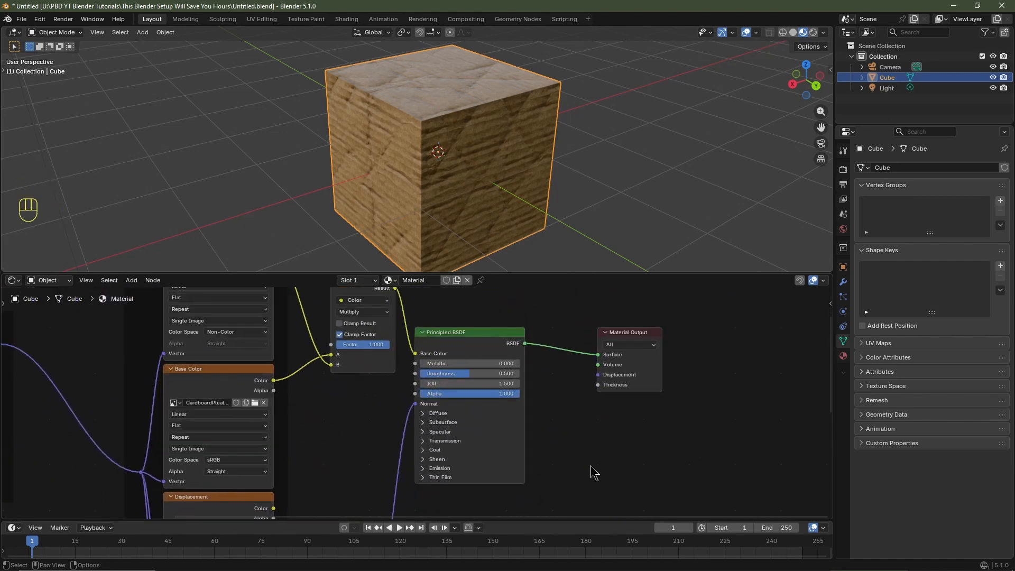
Cycle the Principled BSDF link through the Material Output's input sockets and bring it back to Surface.
key("alt+s")
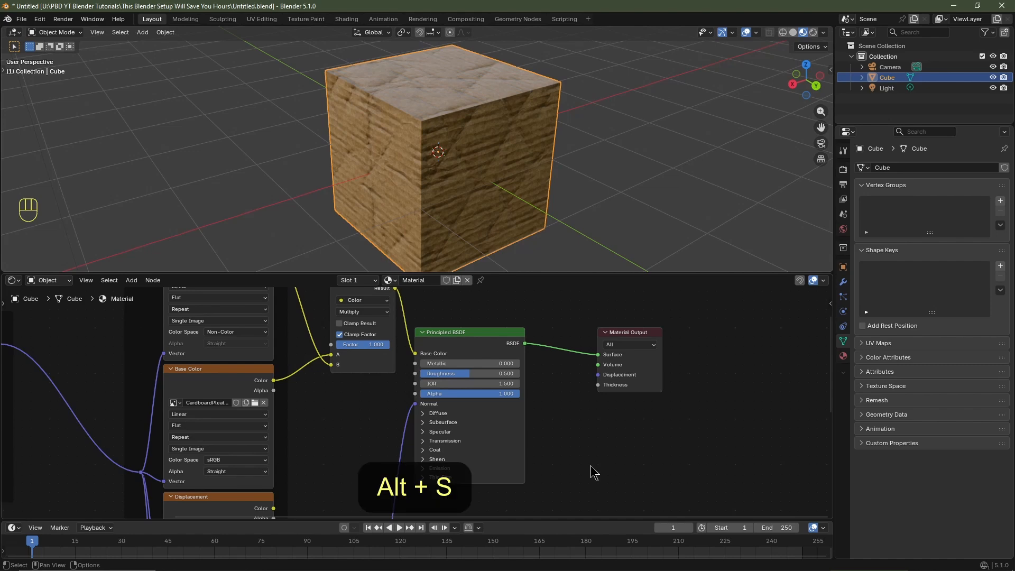
left_click(627, 336)
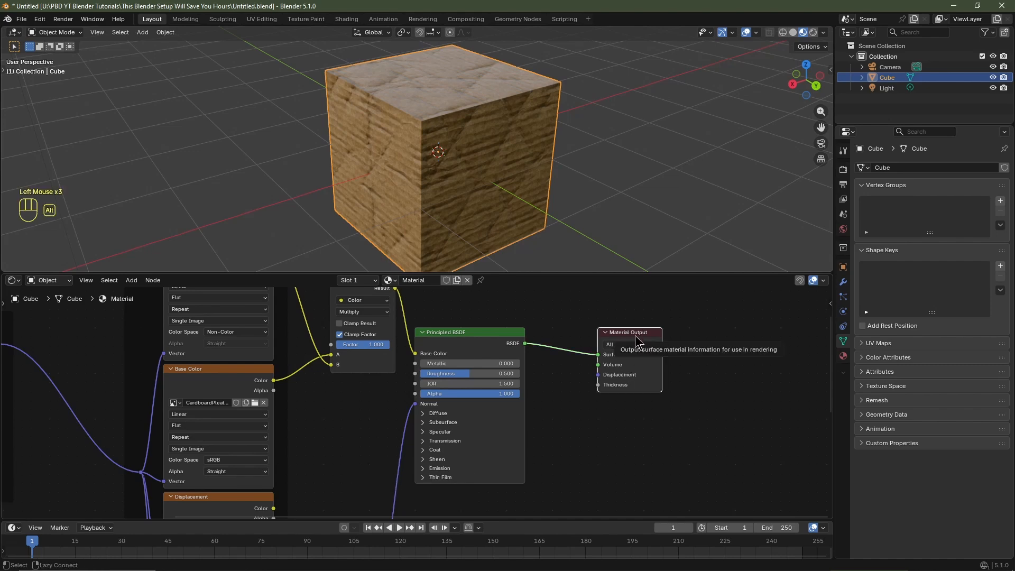
key("alt+s")
key("alt+s")
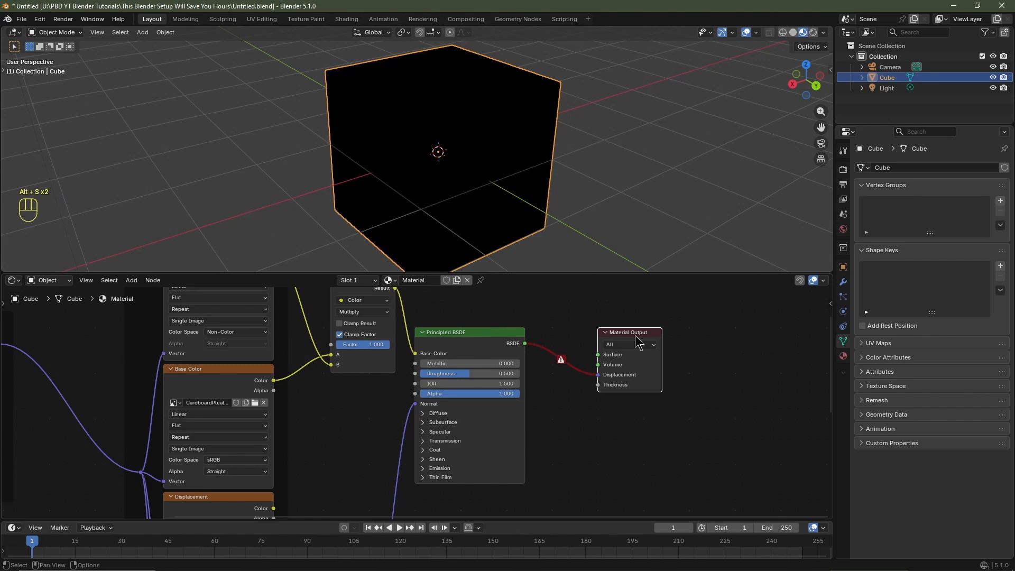
key("alt+s")
key("alt+s")
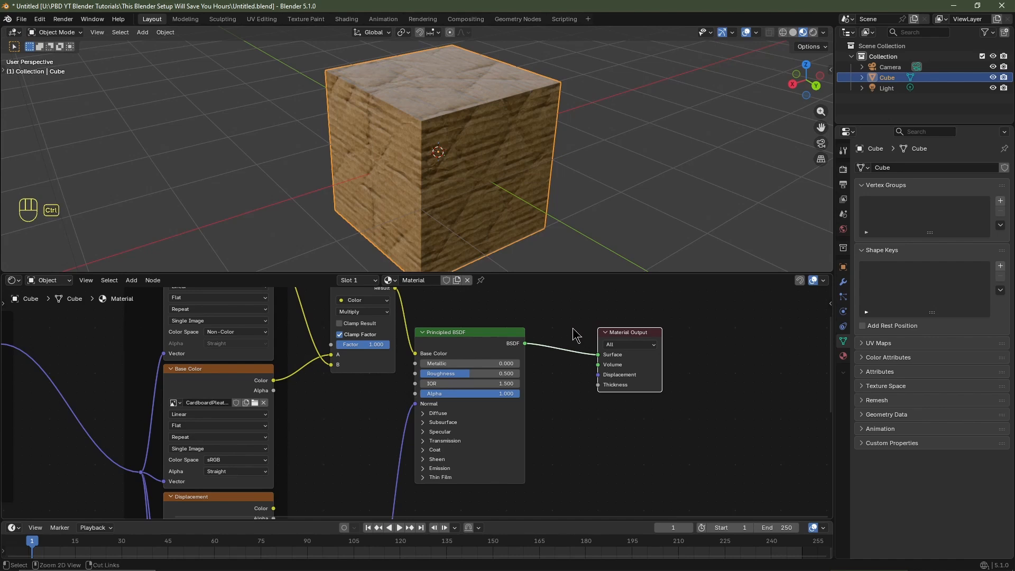
Cut the link between the Principled BSDF and the Material Output, and reconnect the two nodes with Lazy Connect.
right_click_drag(567, 326, 562, 388, "ctrl")
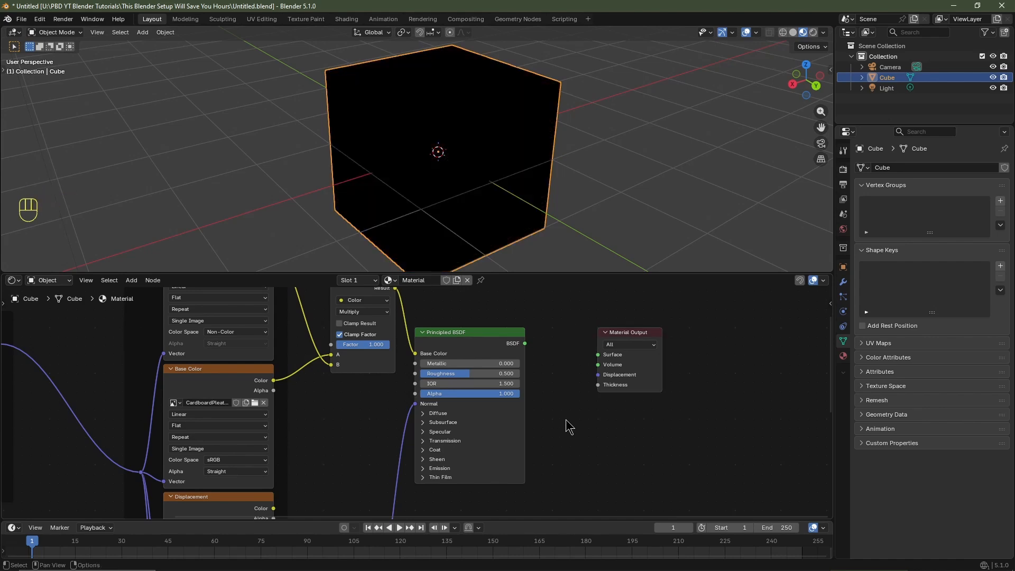
key("alt")
right_click_drag(455, 447, 628, 359, "alt")
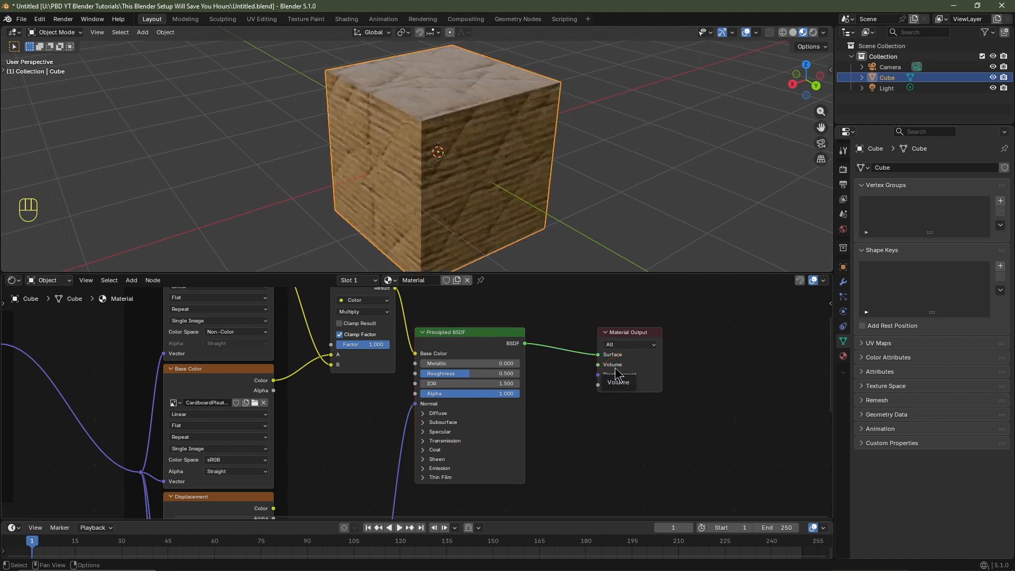
Repeat the socket cycling on the Material Output through Volume, Displacement and Thickness, ending on Surface.
left_click(626, 334)
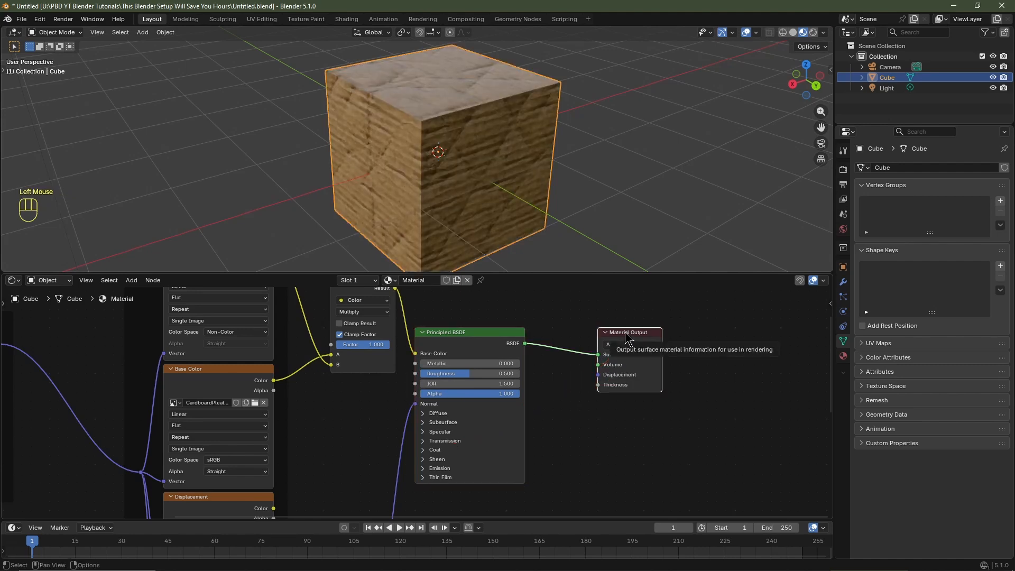
key("alt+s")
key("alt+s")
key("alt+s")
key("alt+s")
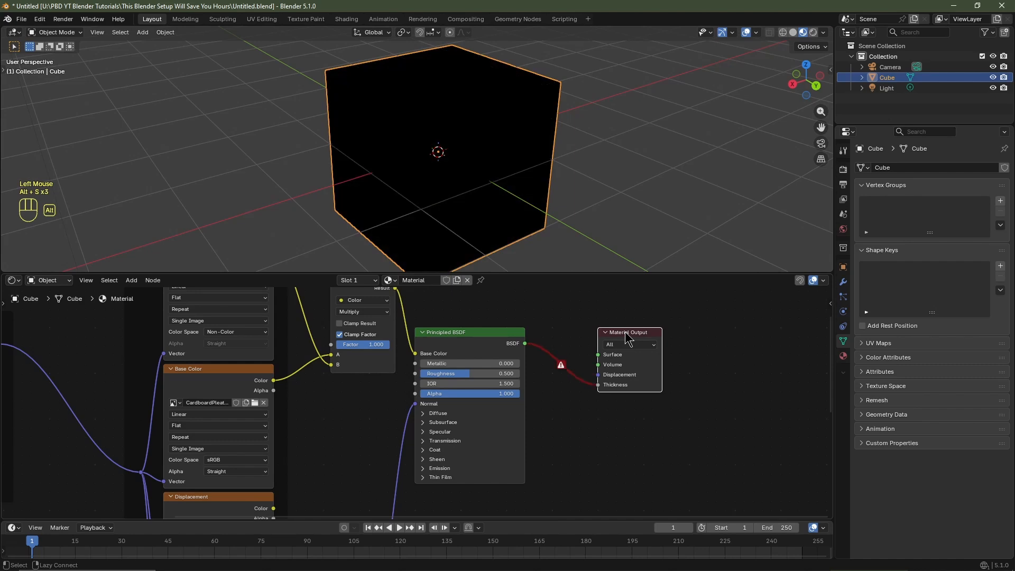
Delete the mapping, texture, mix and normal map nodes, keeping only the Principled BSDF and the Material Output.
scroll(487, 344, "down", 5)
middle_click_drag(487, 344, 442, 396)
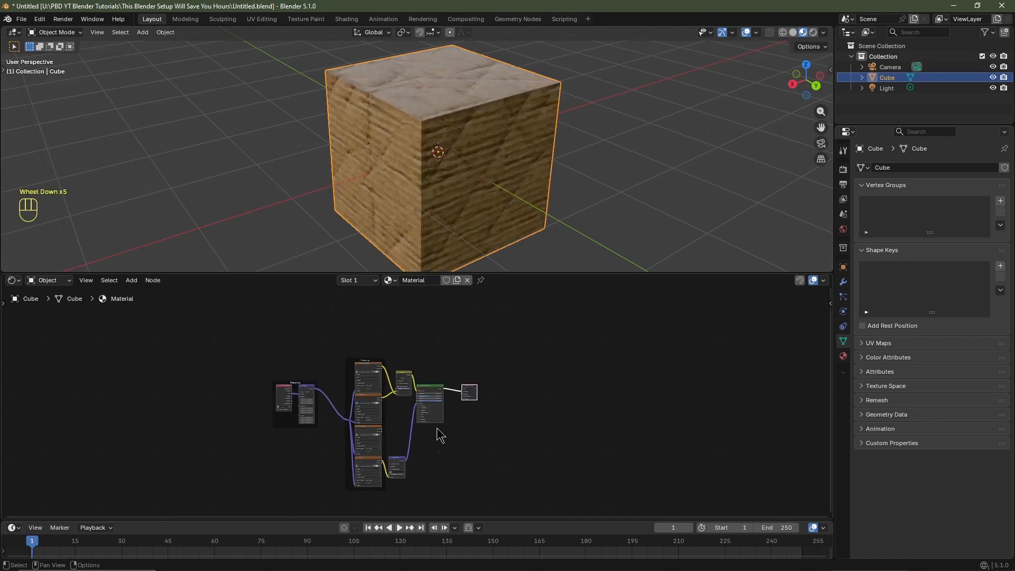
scroll(446, 412, "down", 1)
scroll(445, 412, "up", 1)
scroll(446, 412, "up", 3)
left_click_drag(407, 304, 226, 493)
key("x")
scroll(485, 426, "up", 6)
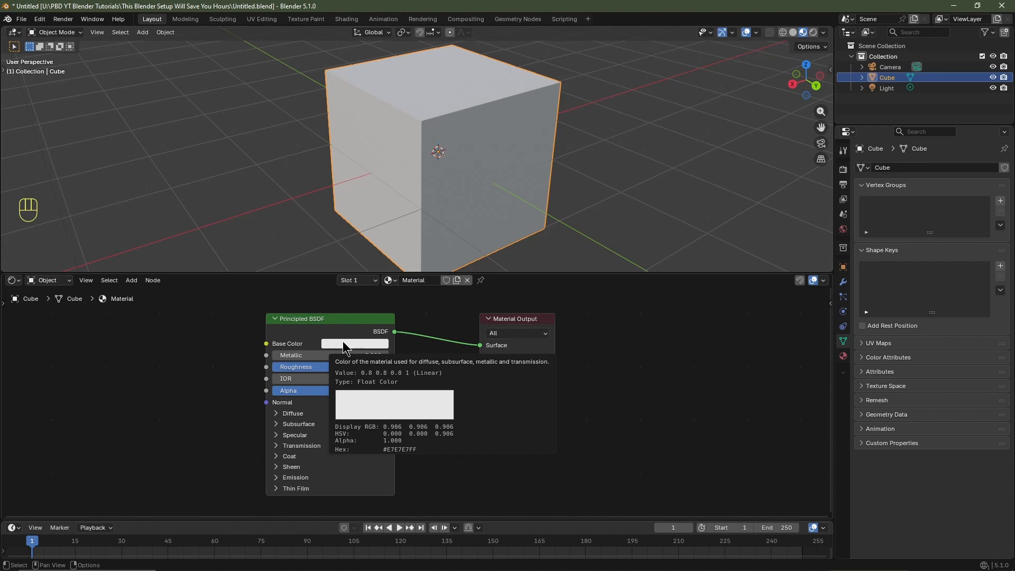
Purge all unused local and linked data-blocks from the file, with recursive delete enabled.
left_click(21, 19)
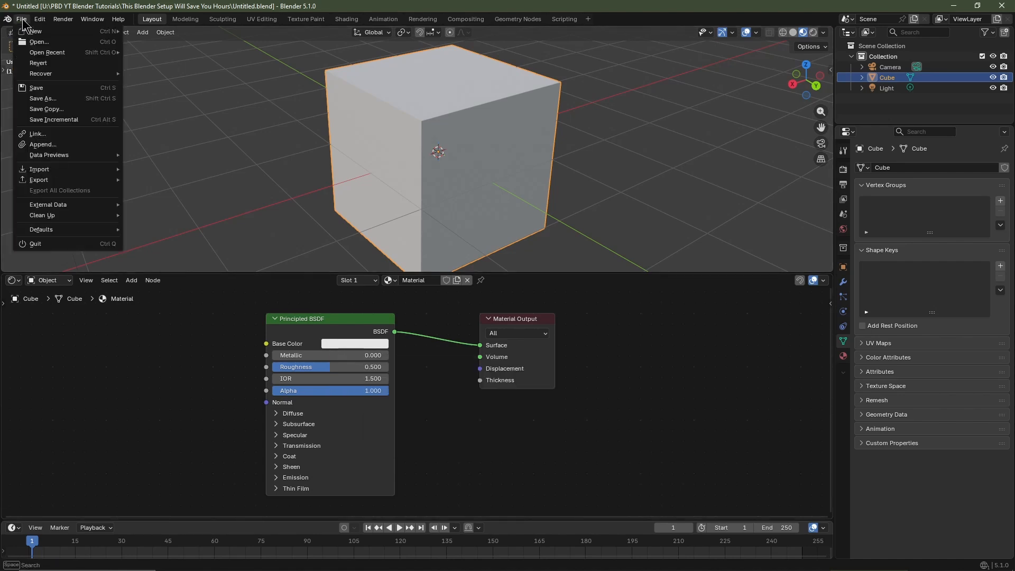
mouse_move(53, 216)
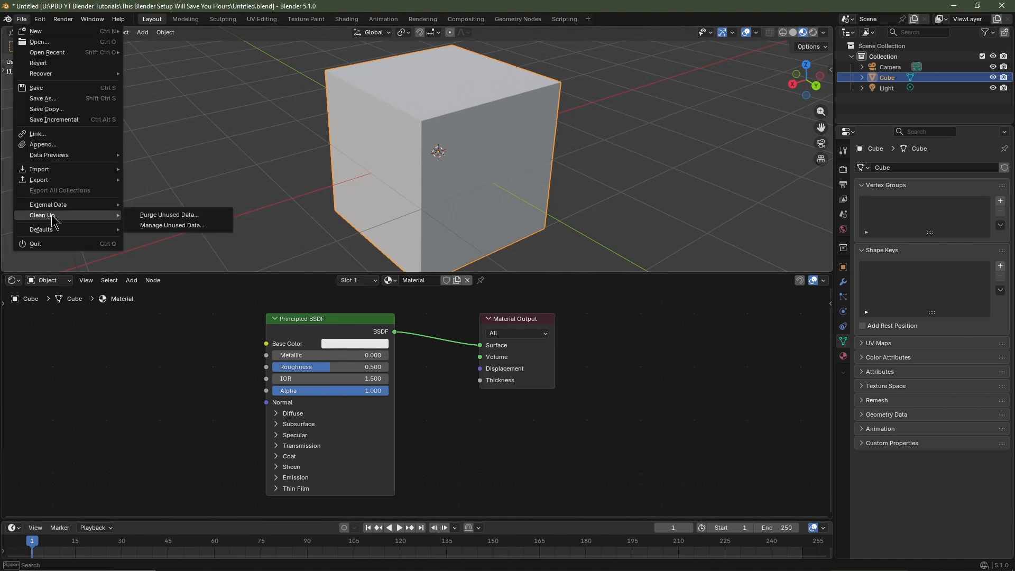
left_click(145, 217)
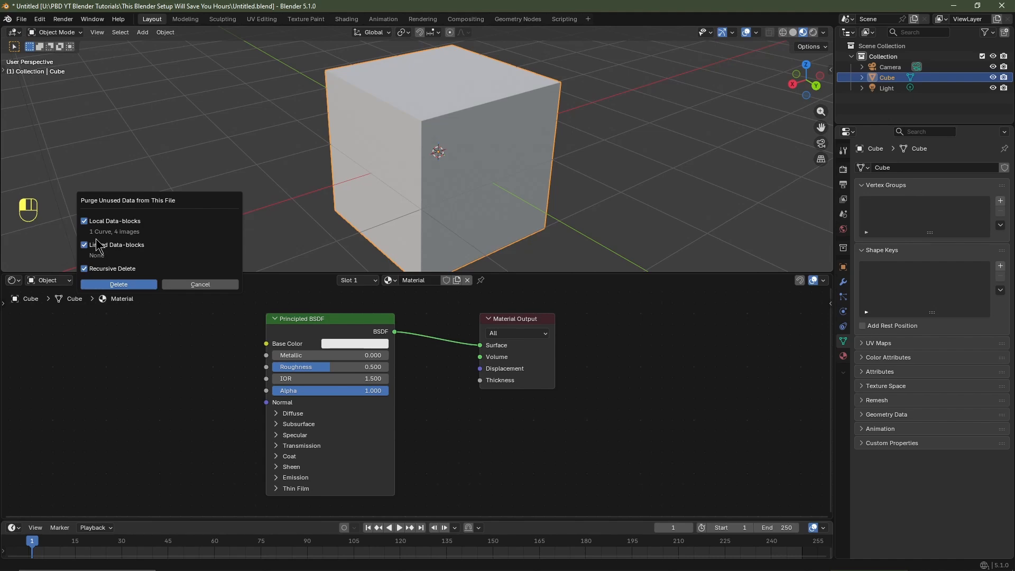
left_click(118, 284)
Enlarge the 3D viewport, frame the cube in front view and align the camera to that view.
left_click_drag(132, 274, 275, 426)
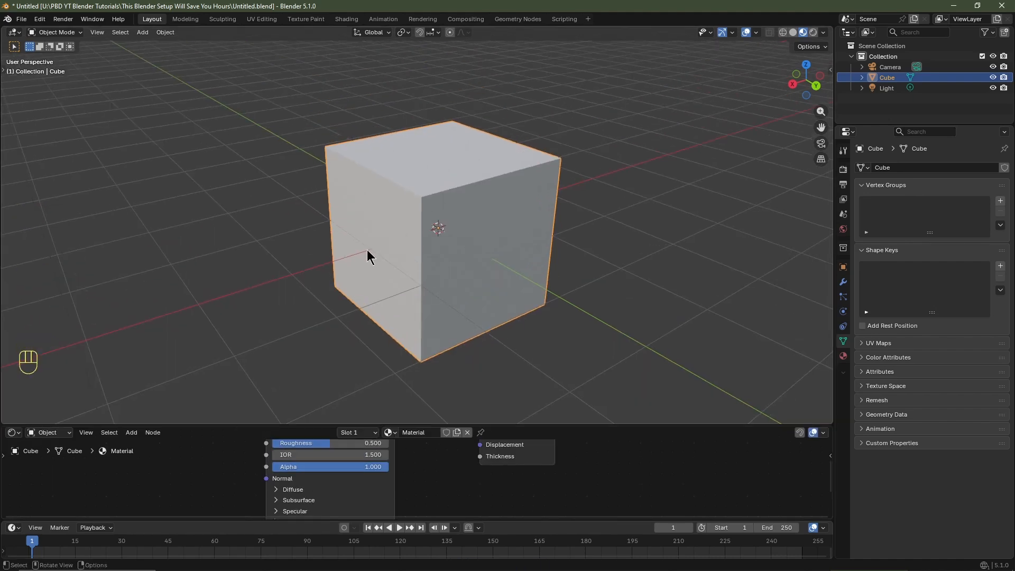
scroll(387, 246, "down", 2)
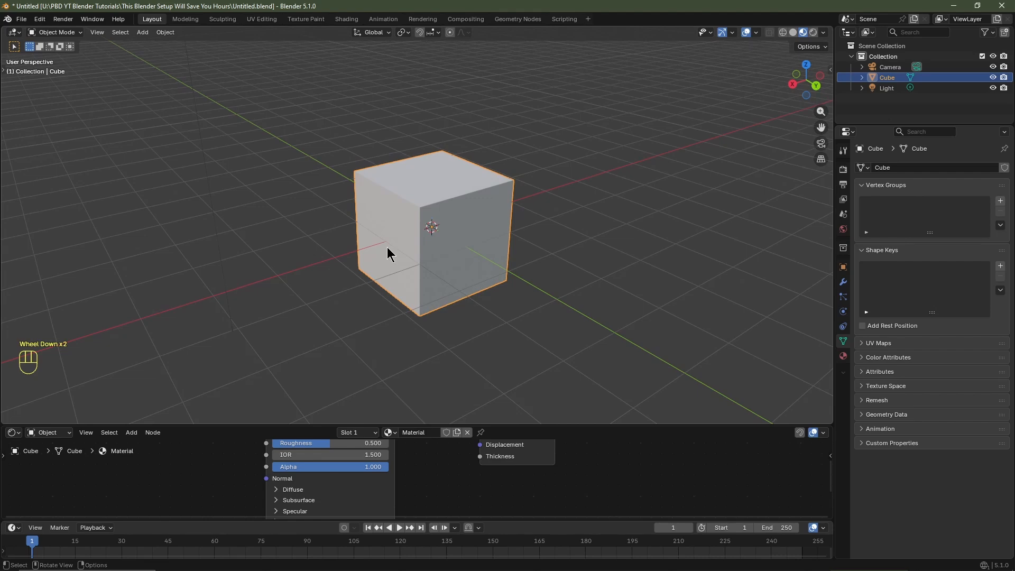
key("KP_1")
key("KP_Decimal")
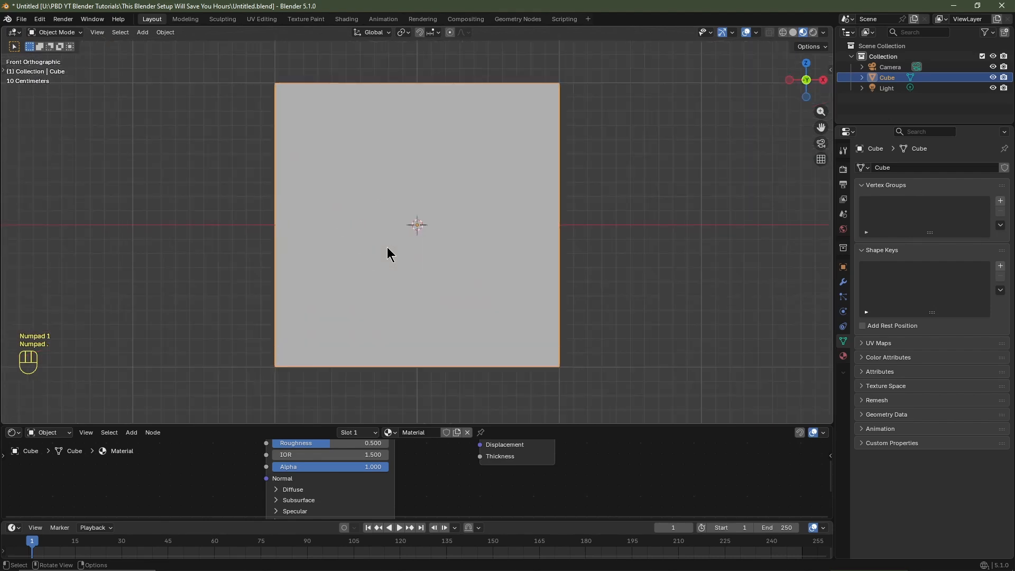
key("ctrl+alt+KP_0")
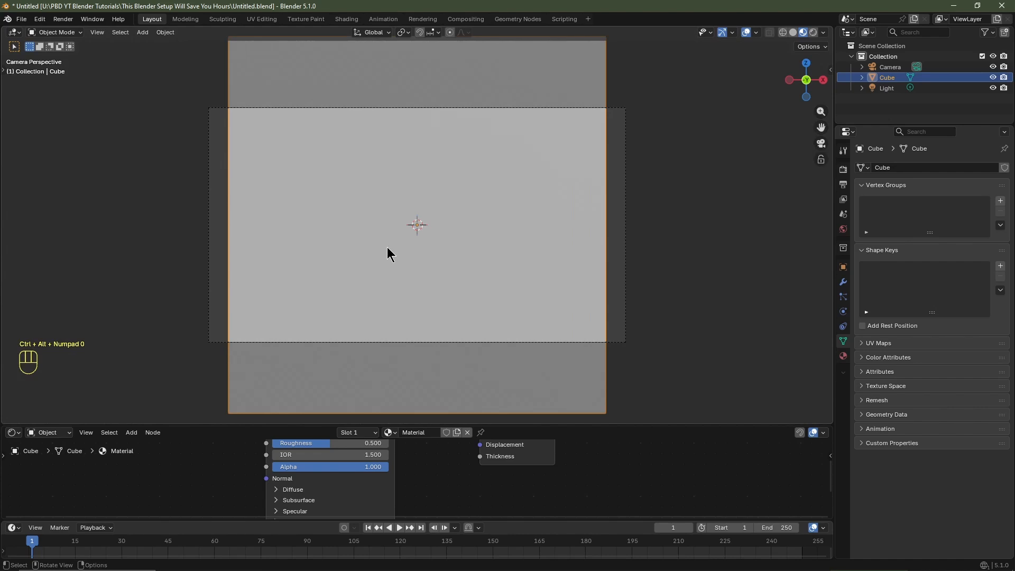
Set the camera's location to 1.7 m on Z and -15 m on Y.
left_click(624, 134)
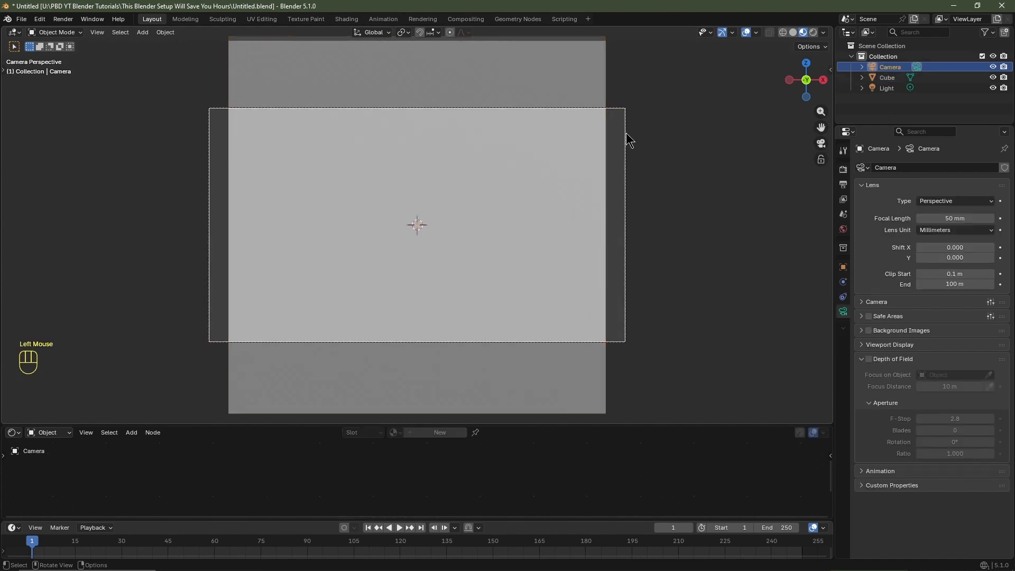
left_click(843, 267)
left_click(946, 222)
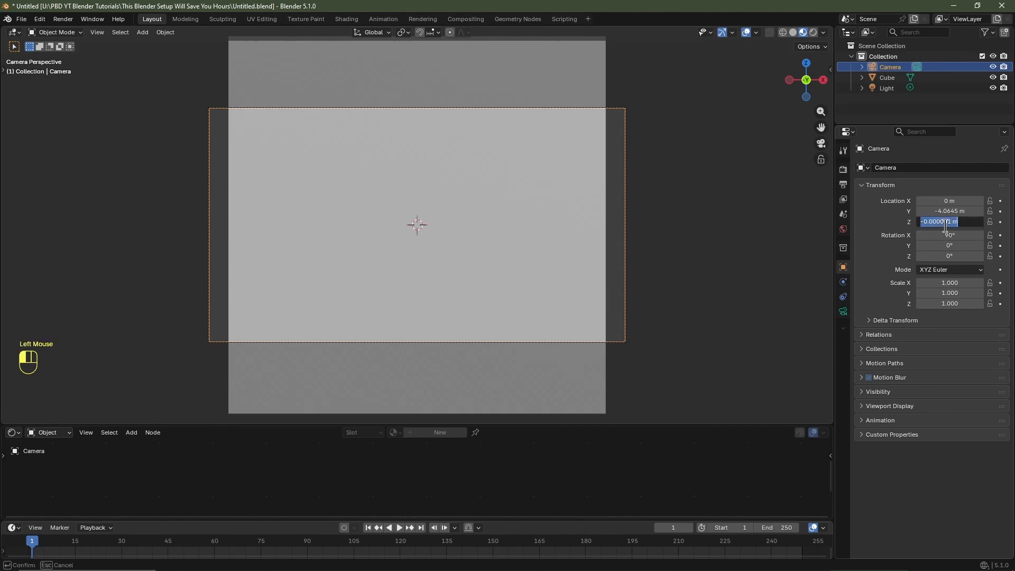
type("1.7")
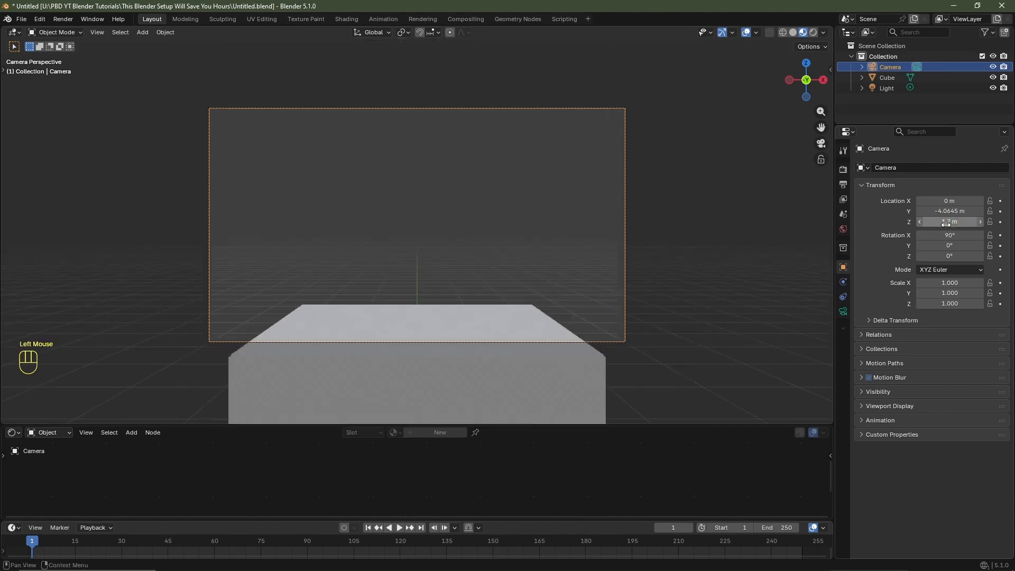
key("Return")
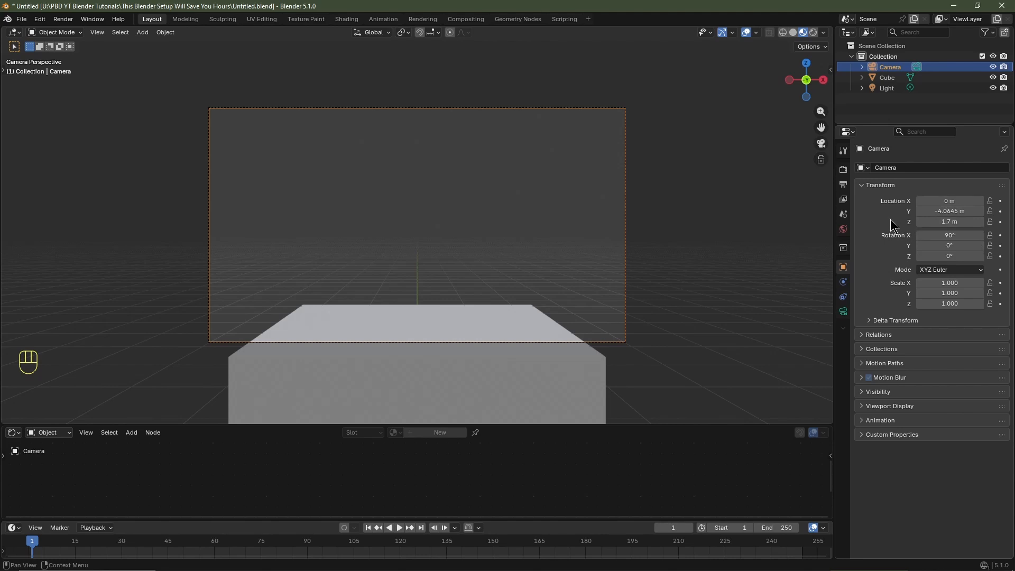
left_click_drag(949, 211, 894, 211)
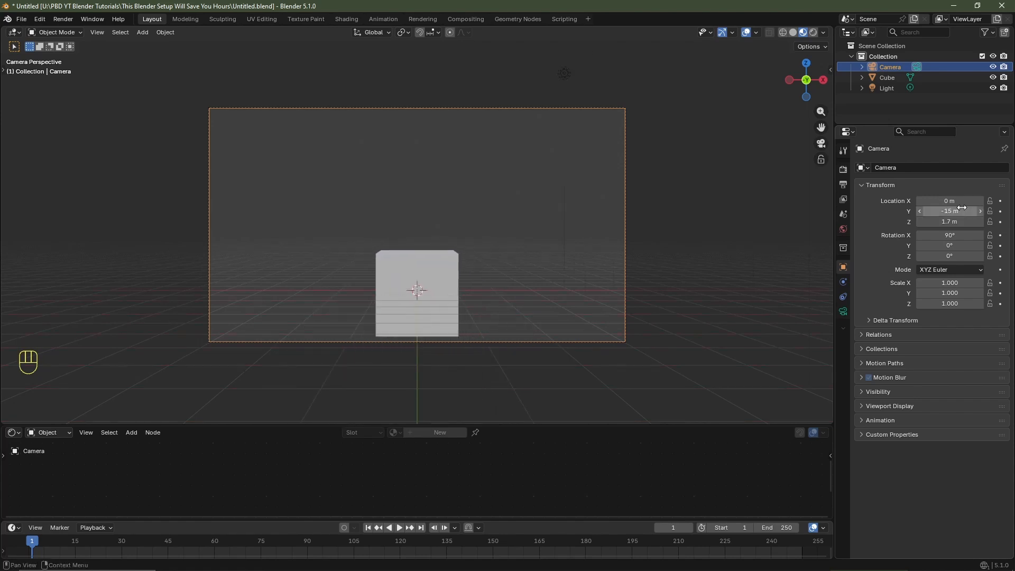
Select the cube with the Shader Editor enlarged again, and save this setup as the startup file, overwriting the existing one.
left_click(447, 286)
left_click_drag(550, 426, 548, 292)
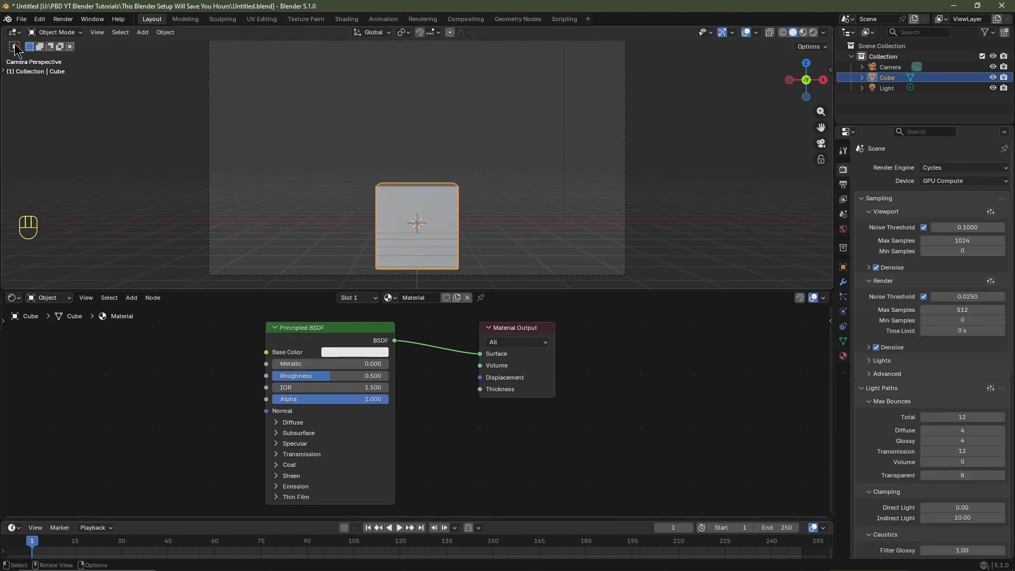
left_click(22, 19)
mouse_move(41, 229)
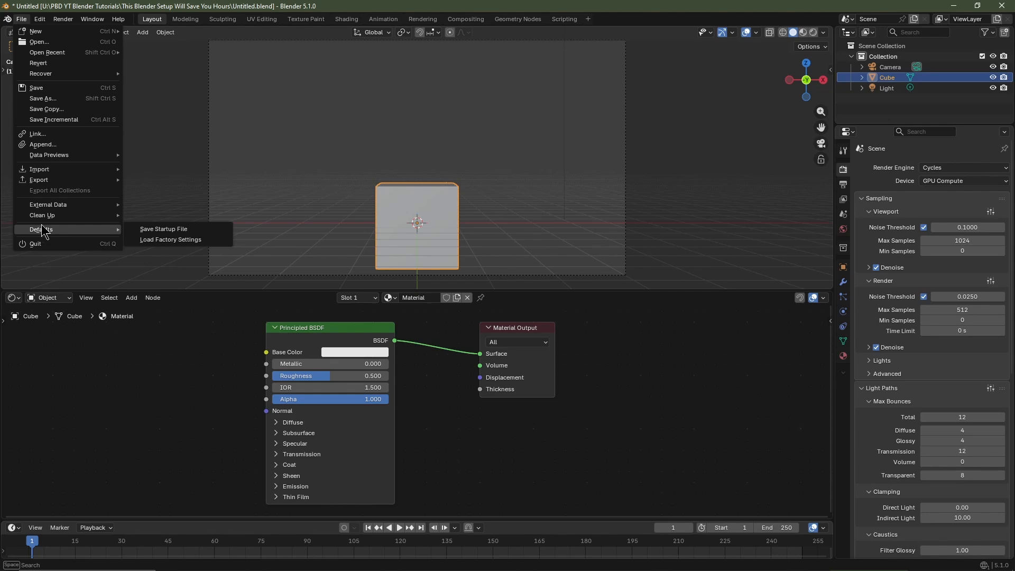
left_click(143, 228)
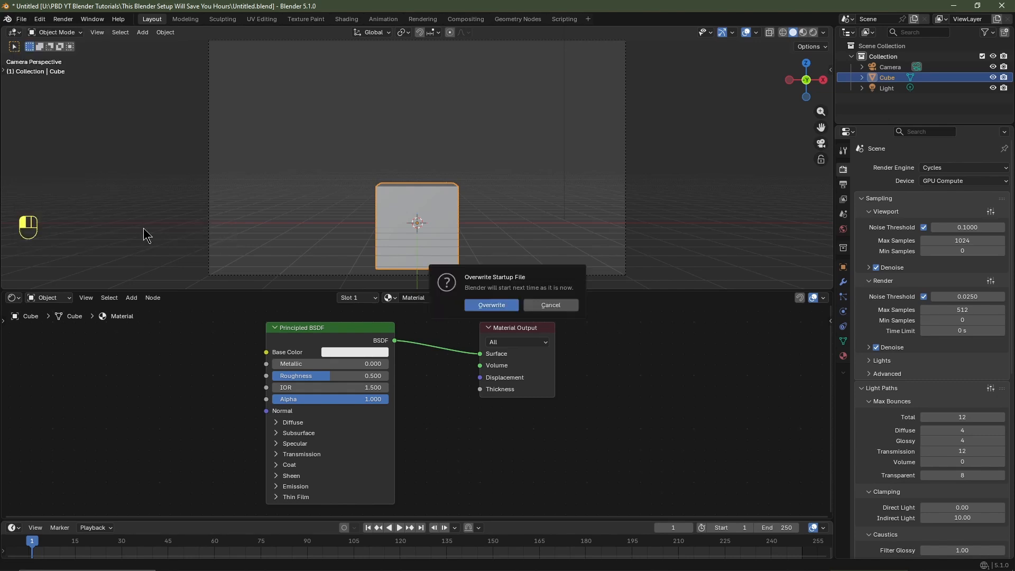
left_click(492, 303)
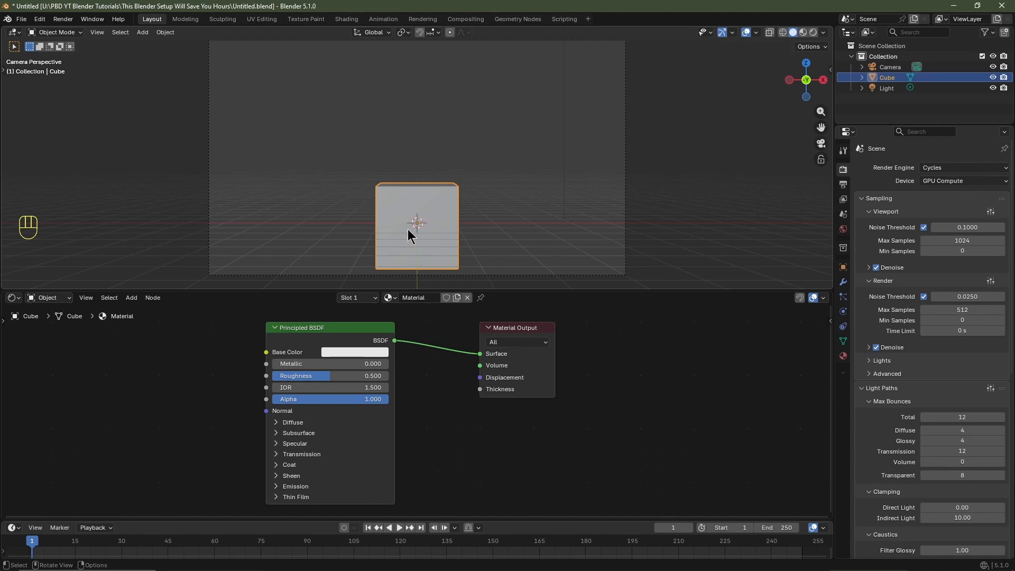
Set the default F-curve interpolation to Linear in the animation preferences, and save the preferences.
left_click(39, 19)
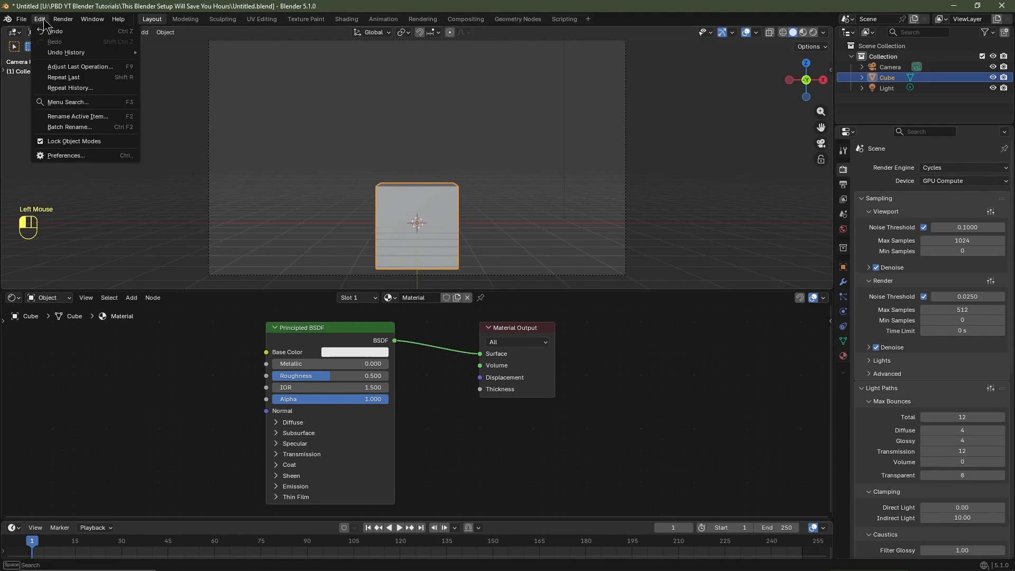
left_click(66, 155)
left_click(76, 177)
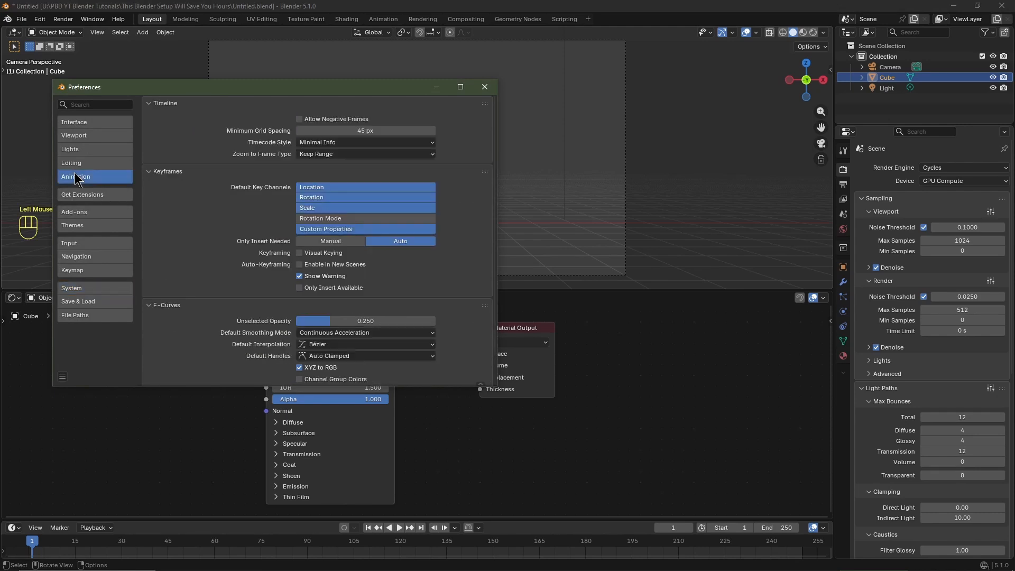
left_click(329, 345)
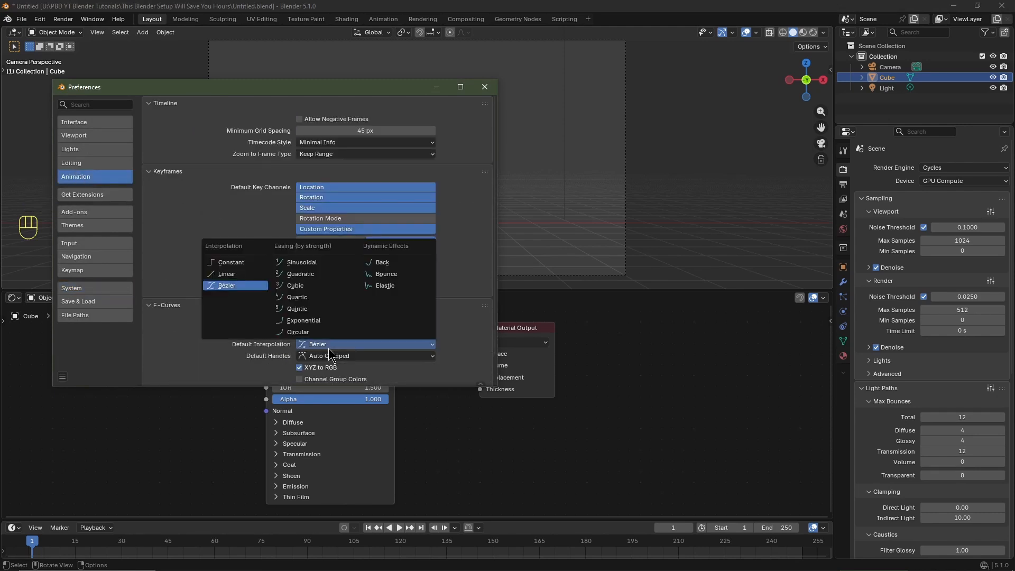
left_click(246, 273)
left_click(62, 377)
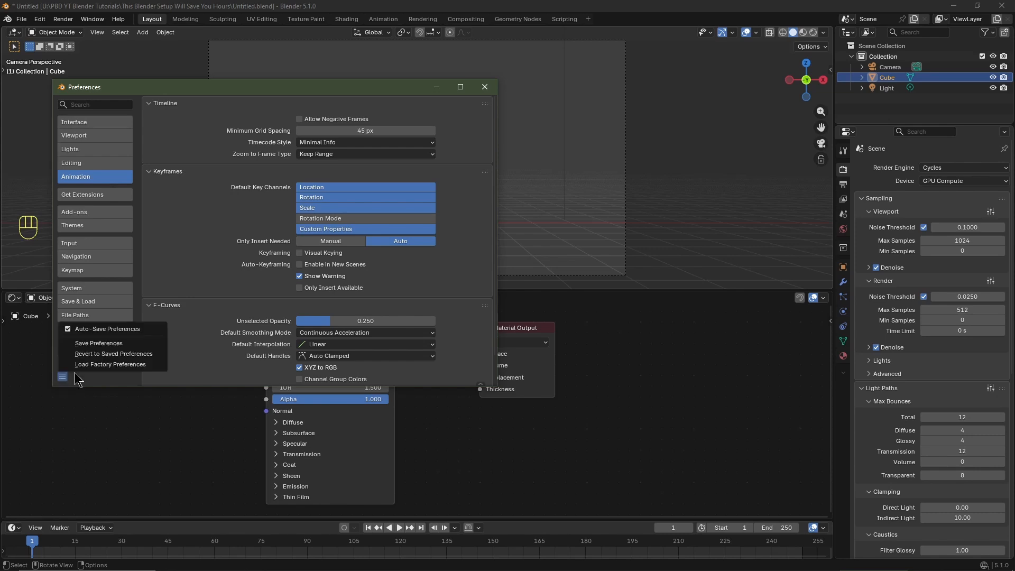
left_click(119, 345)
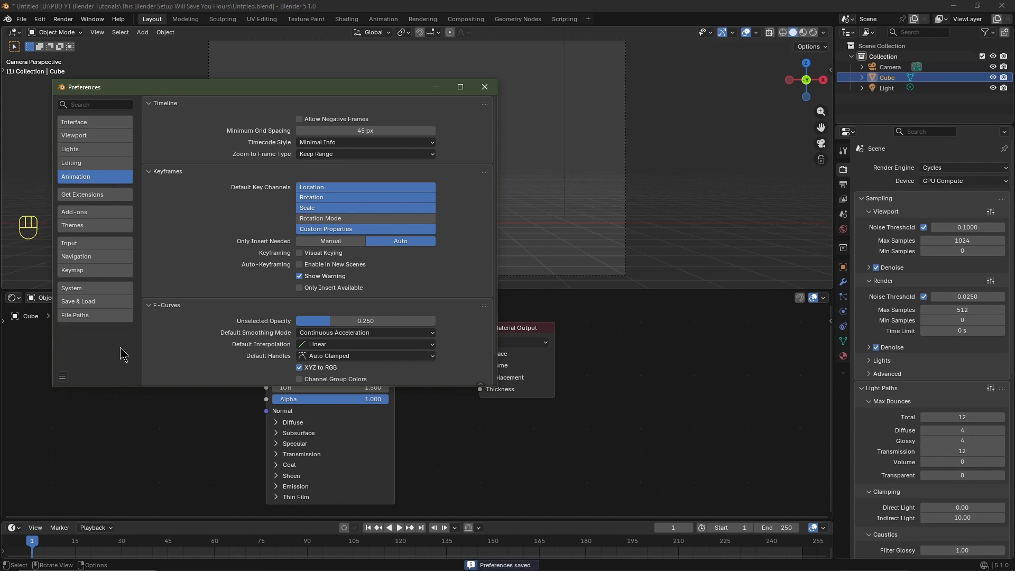
left_click(484, 87)
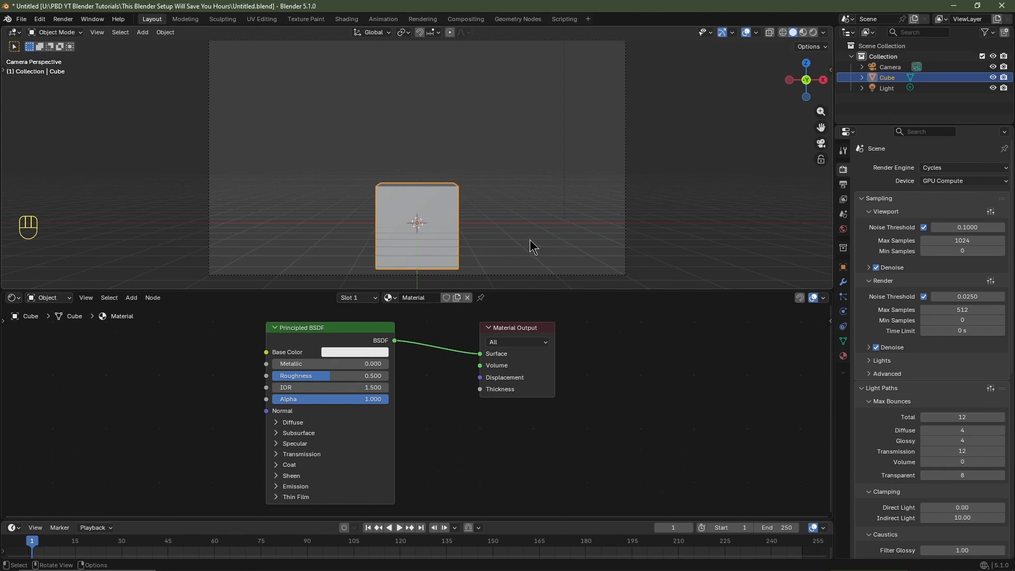
Select the cube so its material nodes are displayed, and save the current setup as the startup file, overwriting the existing one.
left_click(492, 51)
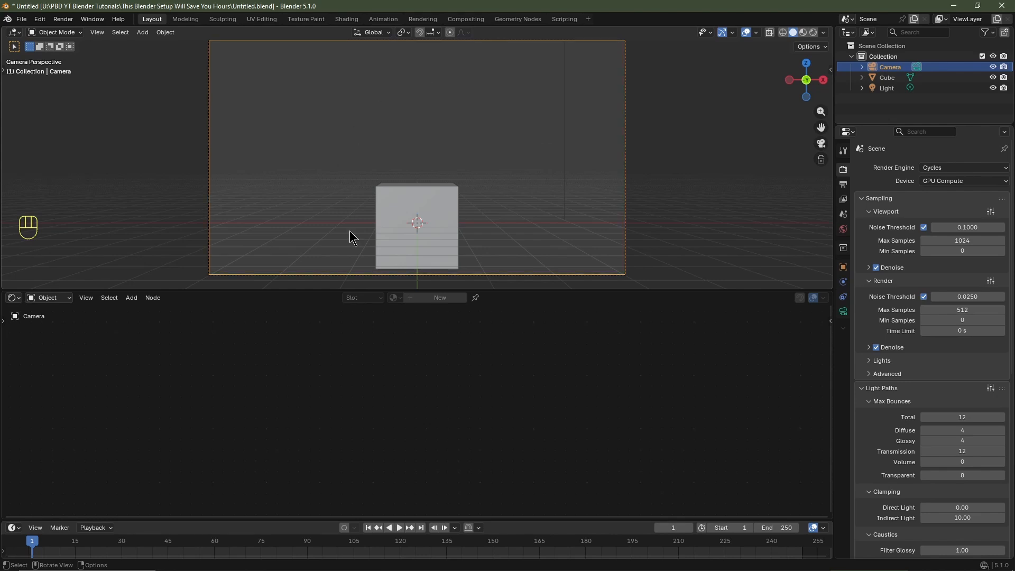
left_click(416, 227)
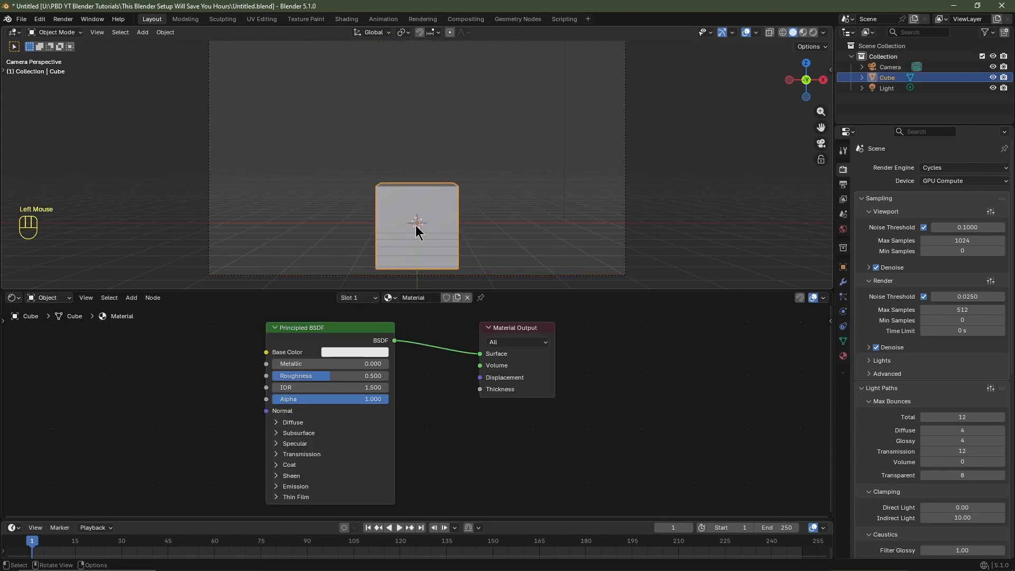
left_click(21, 19)
mouse_move(120, 230)
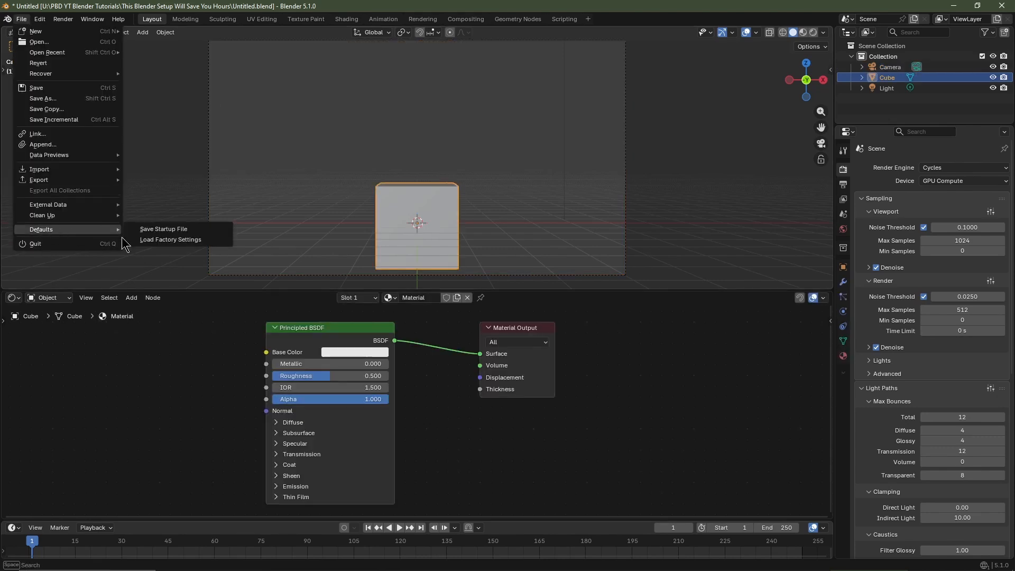
left_click(167, 228)
left_click(484, 302)
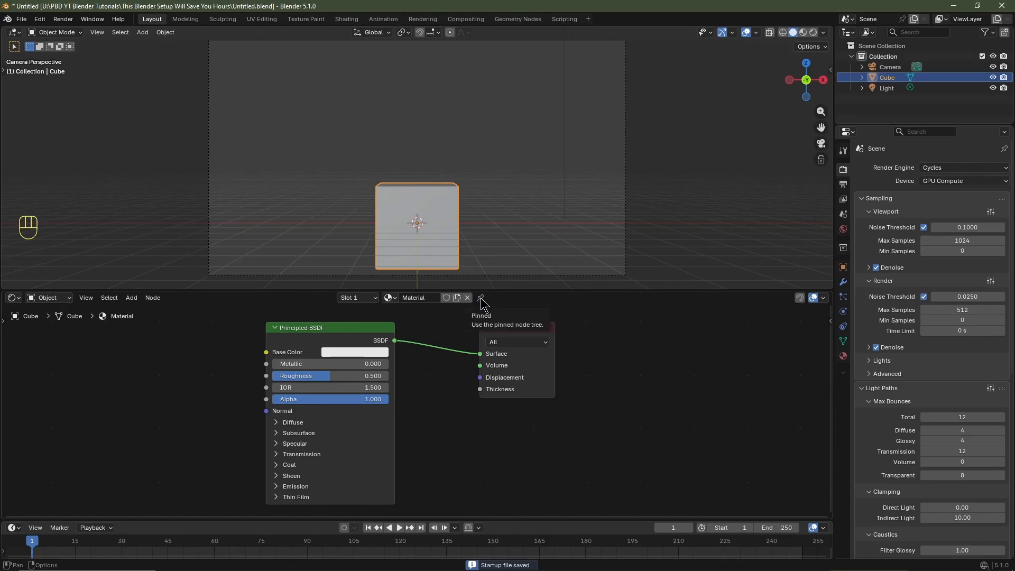